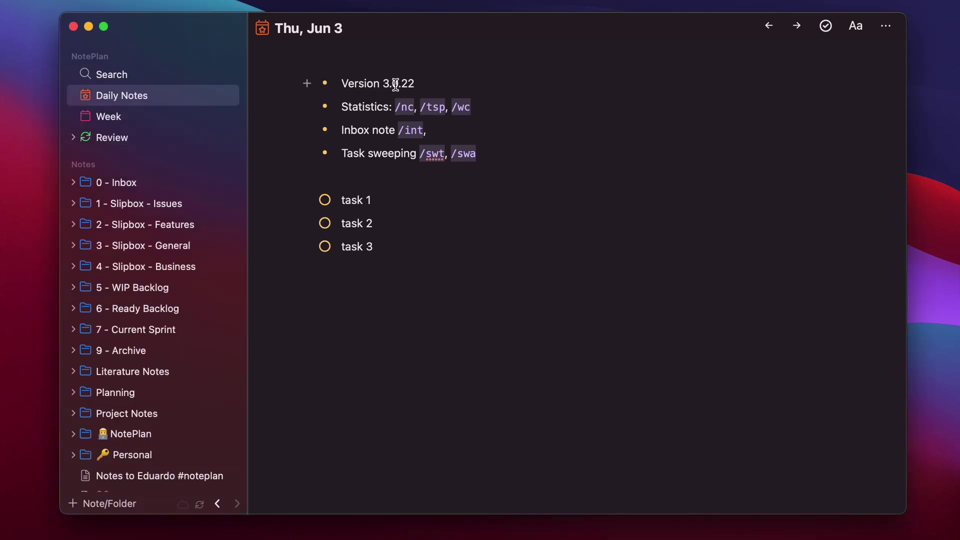
Place the caret after 'task 3' in the Thu, Jun 3 note and bring up the Command Bar
click(506, 287)
key(super+j)
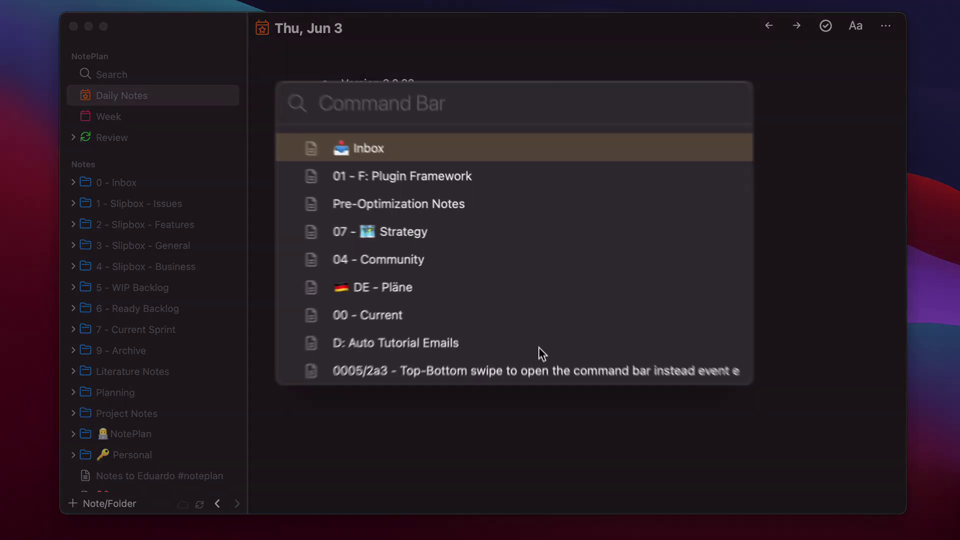
List the slash commands with '/', scroll through them including /swt and /swa, then dismiss the bar
text(/)
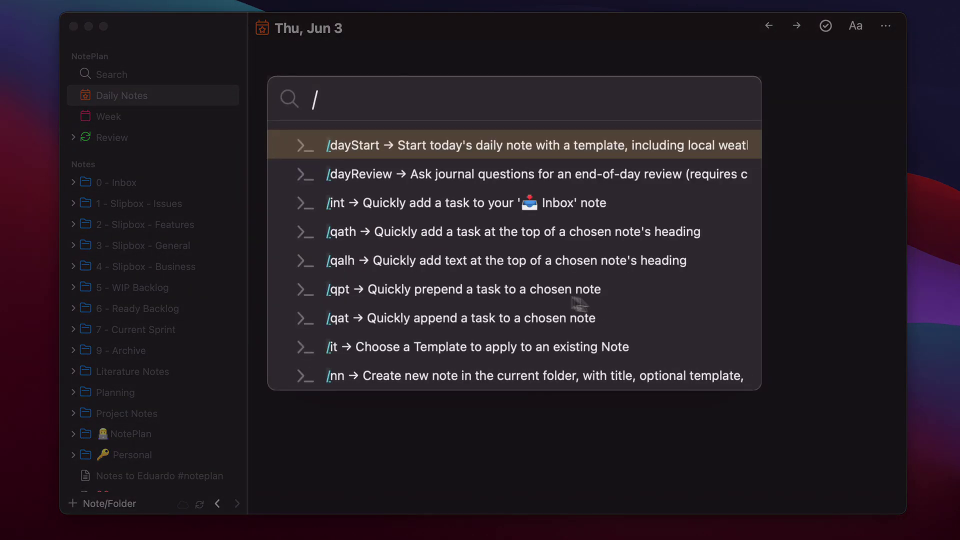
scroll(599, 306, down, 5)
scroll(599, 306, up, 5)
scroll(604, 305, down, 5)
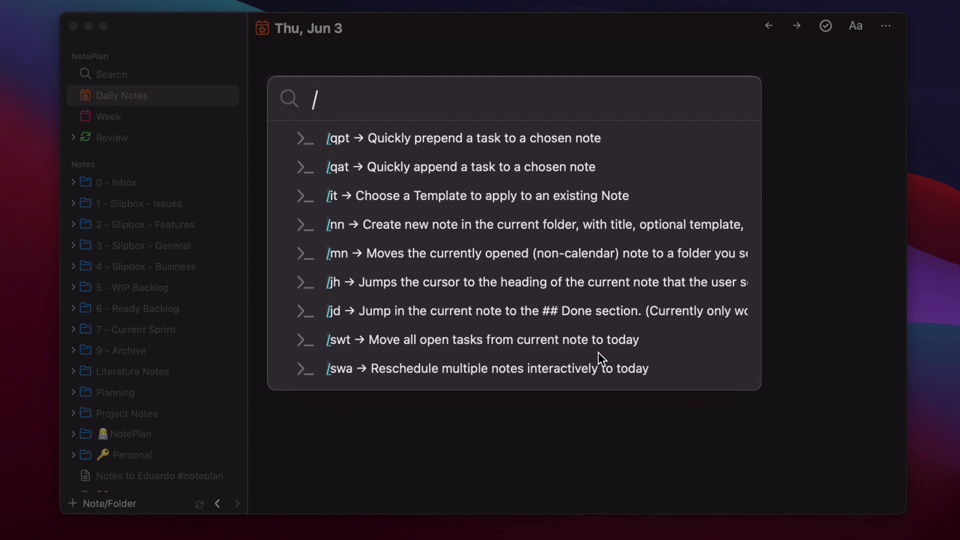
scroll(615, 305, up, 5)
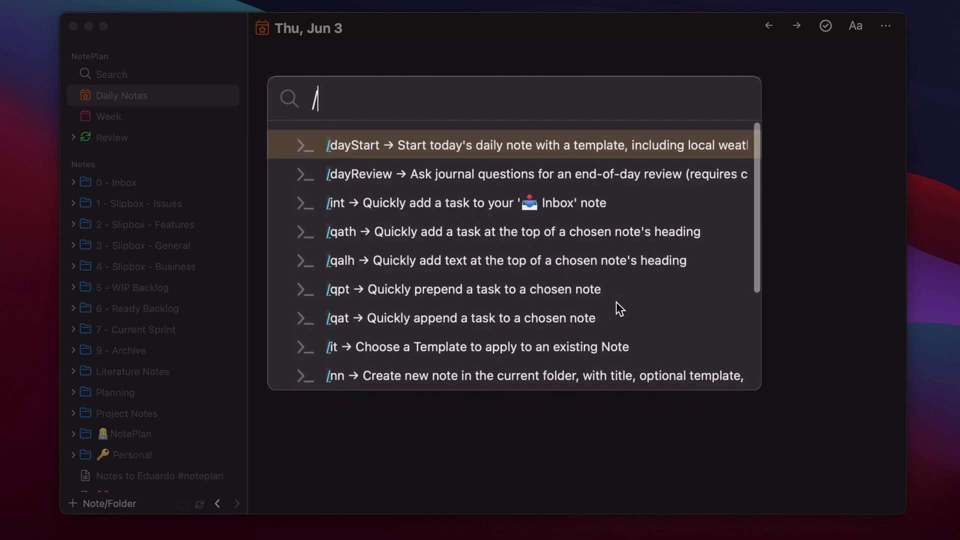
key(Escape)
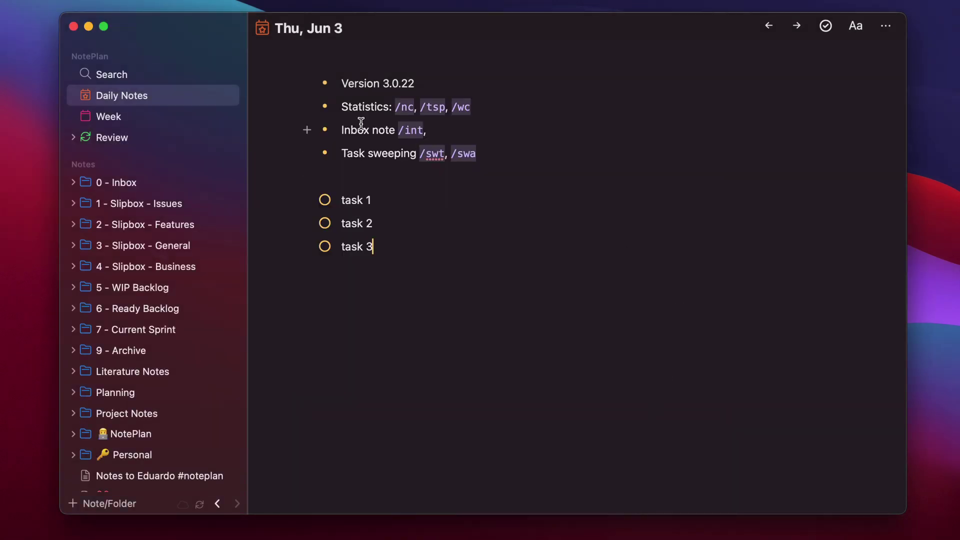
In Preferences > Plugins, review Note Statistics and Task Sweeper commands, then download Note Statistics v0.2.0
key(super+comma)
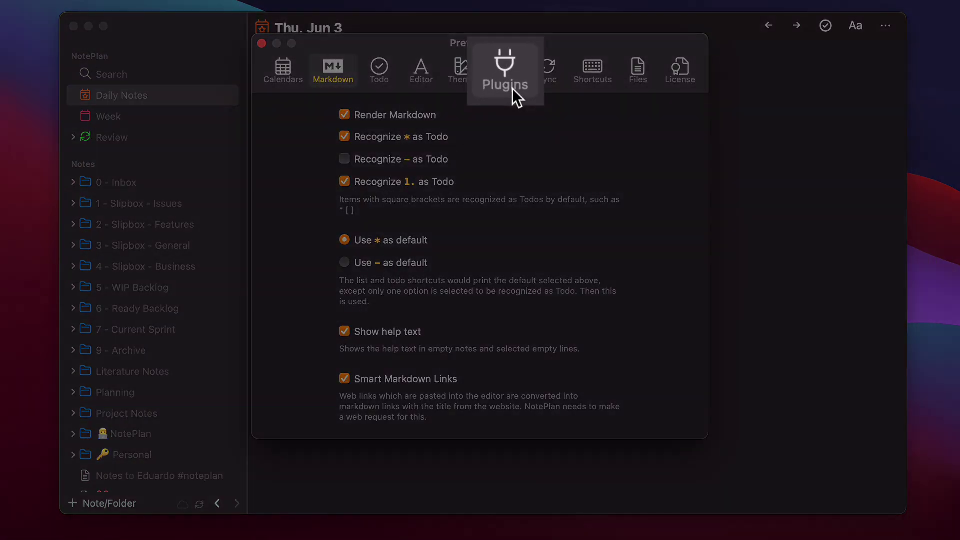
click(506, 75)
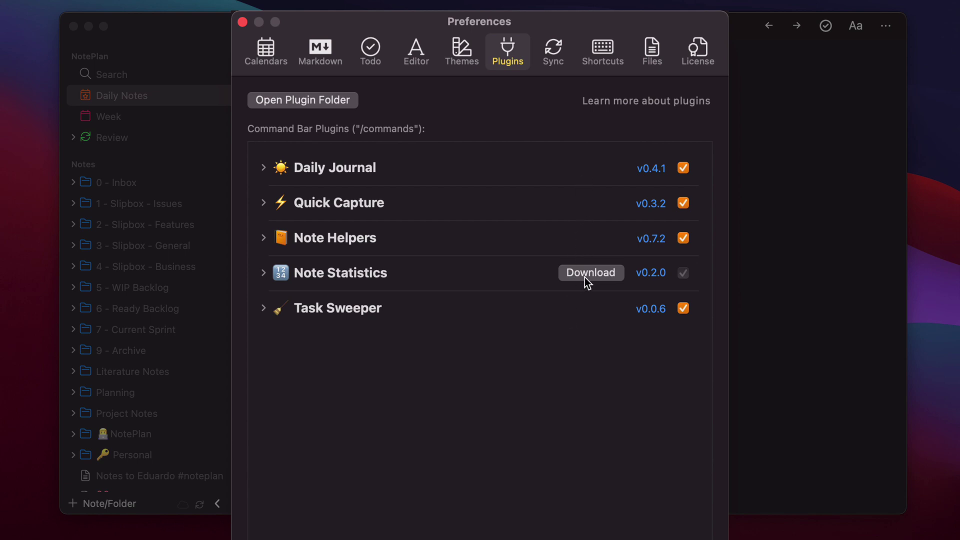
click(264, 273)
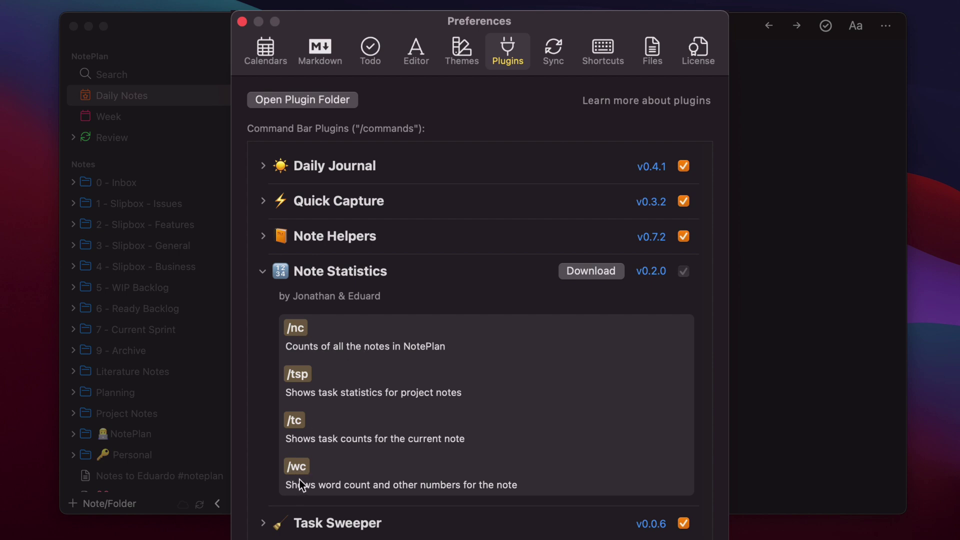
click(262, 271)
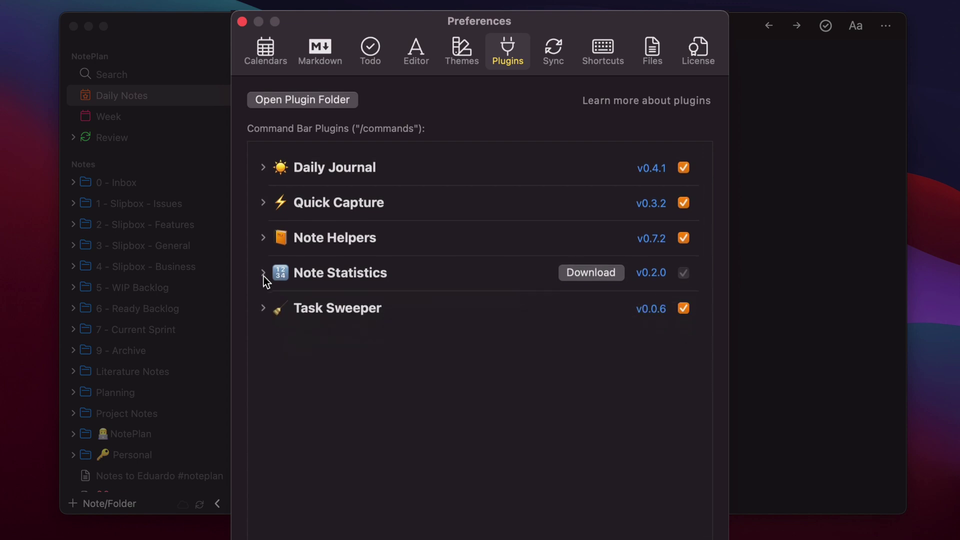
click(262, 308)
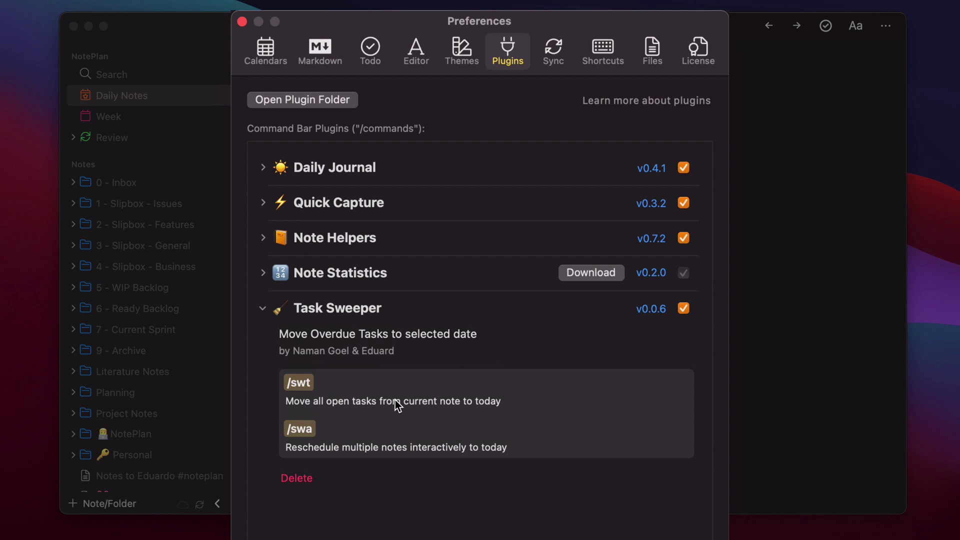
click(263, 310)
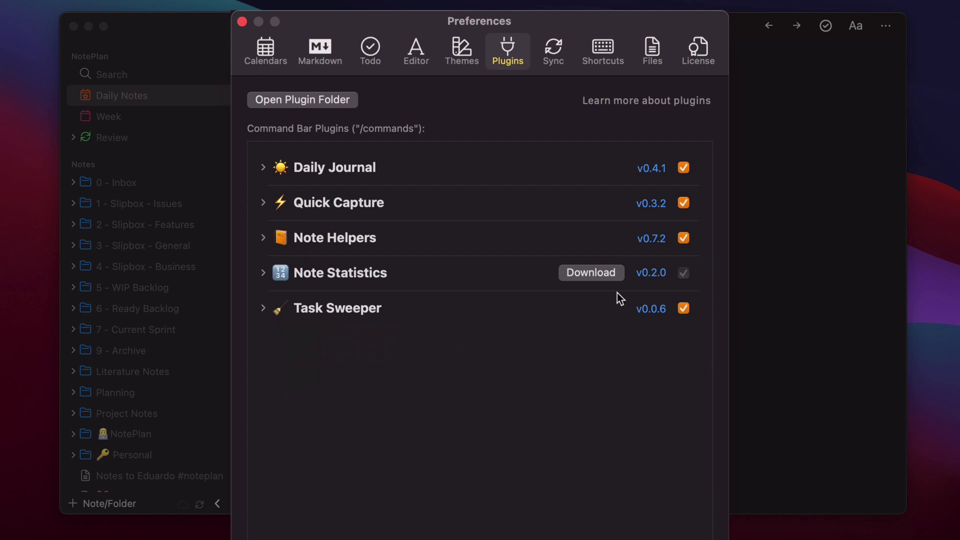
click(592, 277)
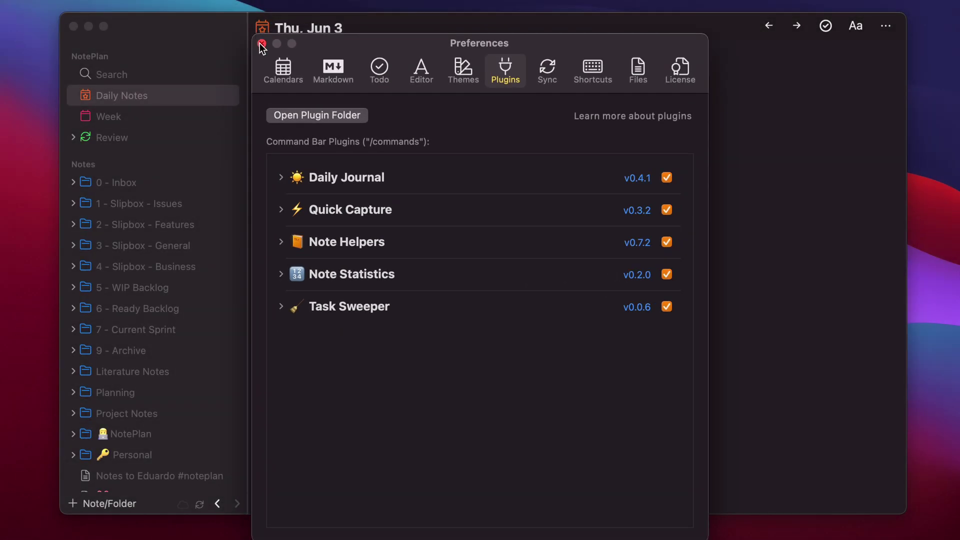
Close Preferences and run /wc and /tc to check the daily note's word and task counts
click(261, 44)
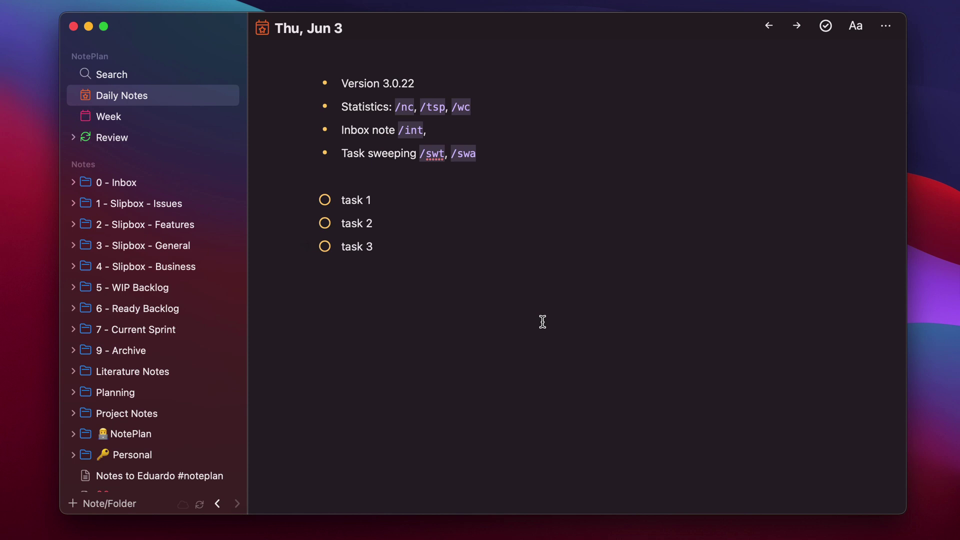
key(super+j)
text(/wc)
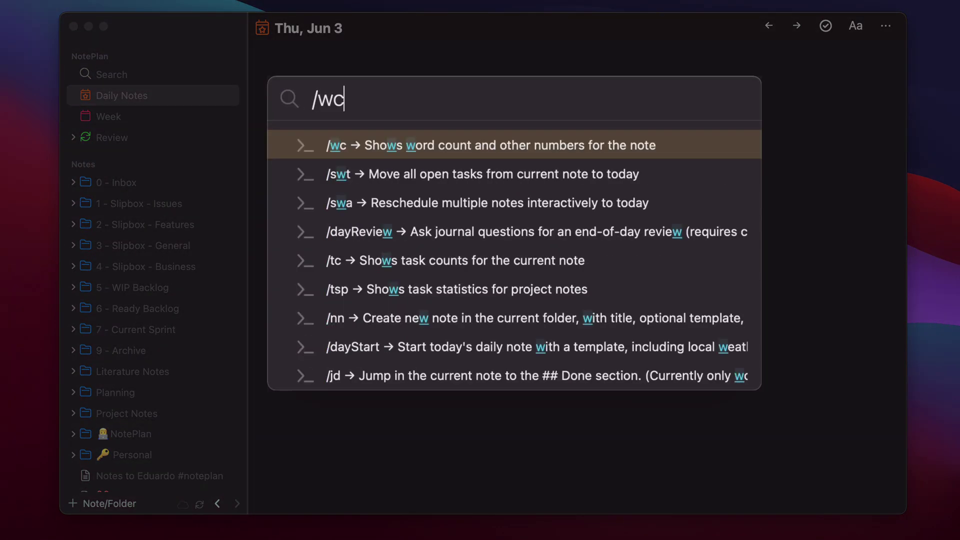
key(Return)
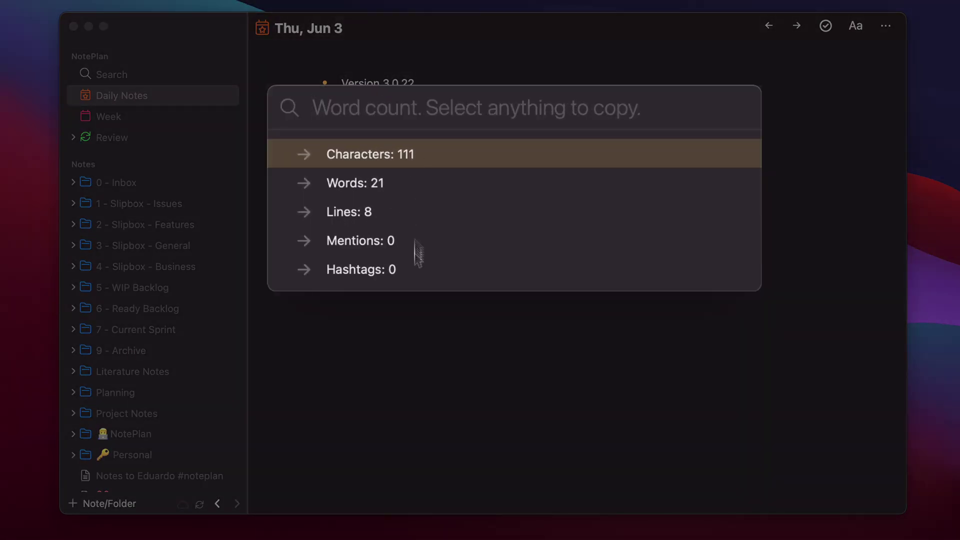
click(422, 269)
key(super+j)
text(/)
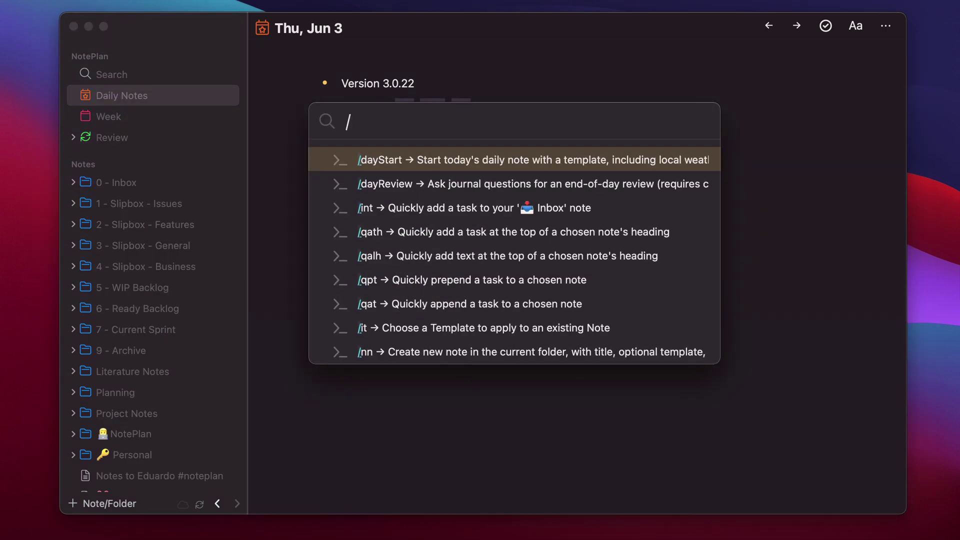
text(tc)
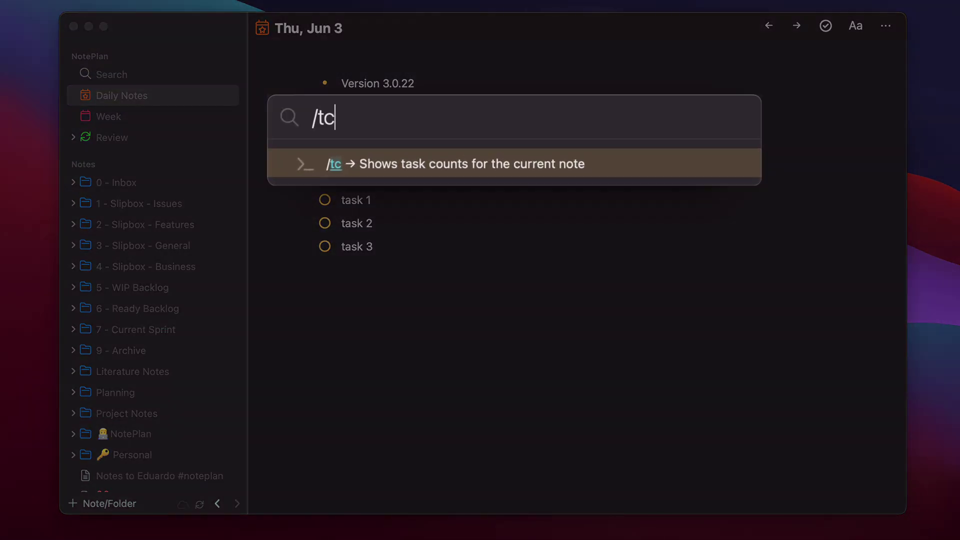
key(Return)
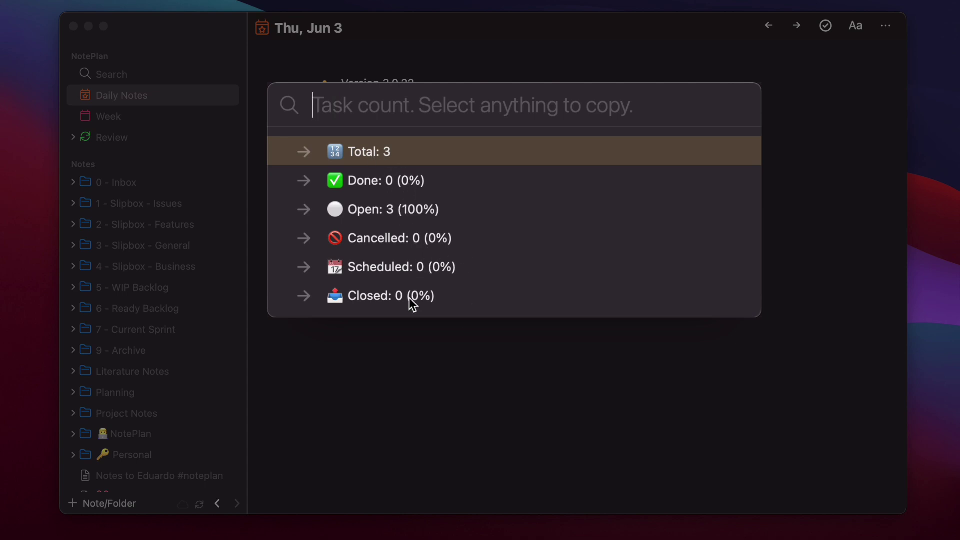
click(465, 352)
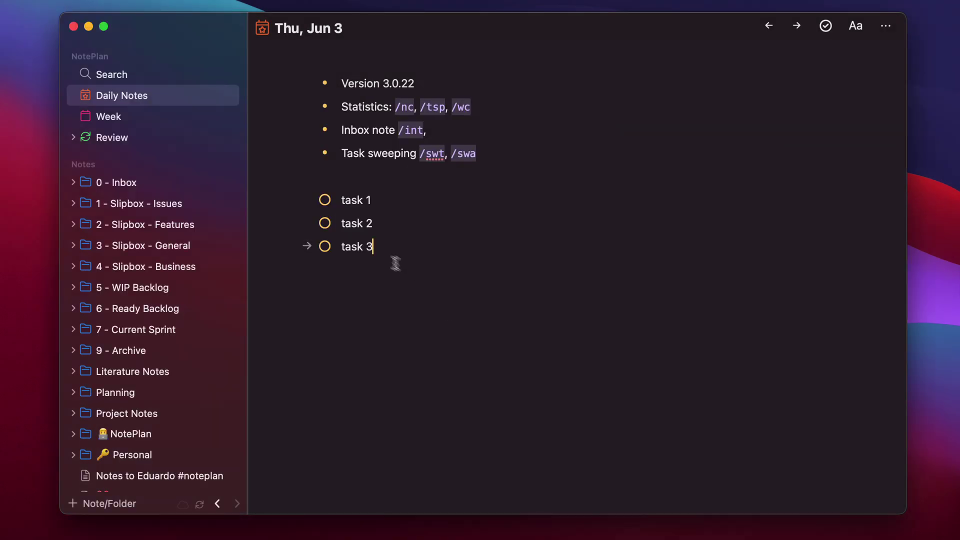
Mark task 3 done with Cmd+D and rerun /tc, showing 1 of 3 tasks (33%) complete
key(super+d)
key(super+j)
text(/tc)
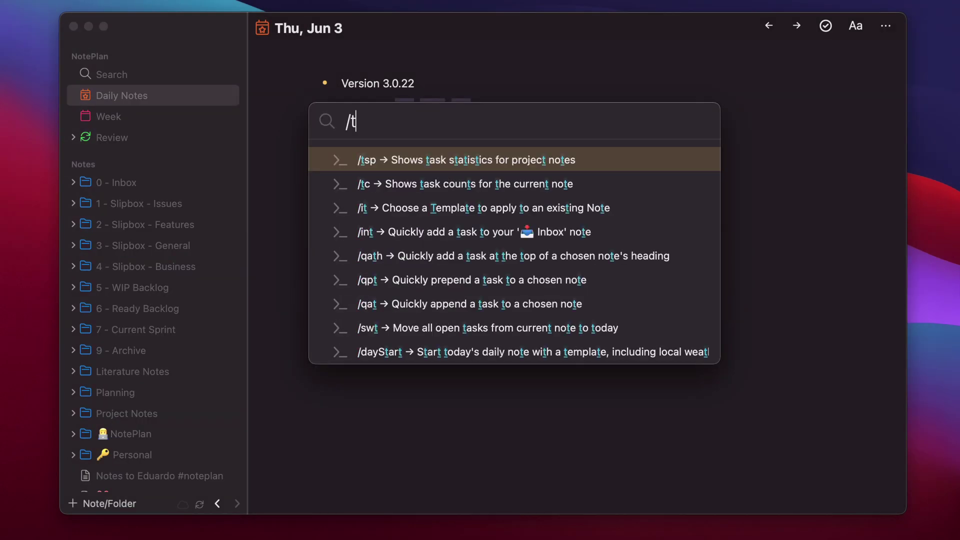
key(Return)
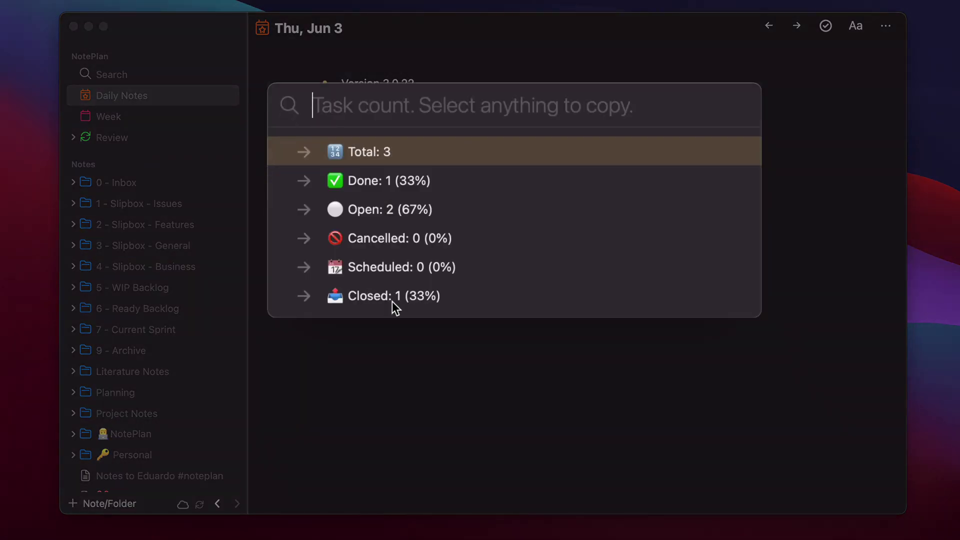
click(400, 300)
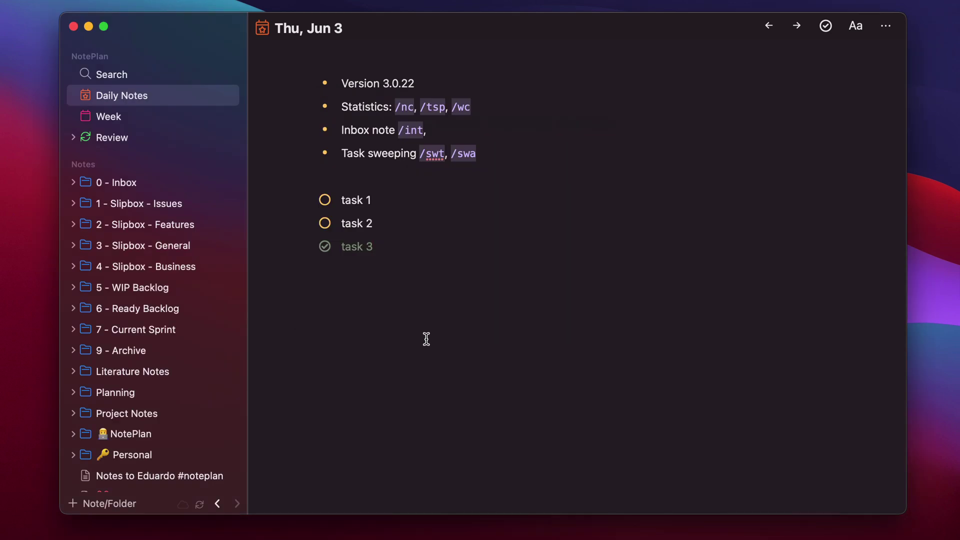
key(super+j)
text(/tsp)
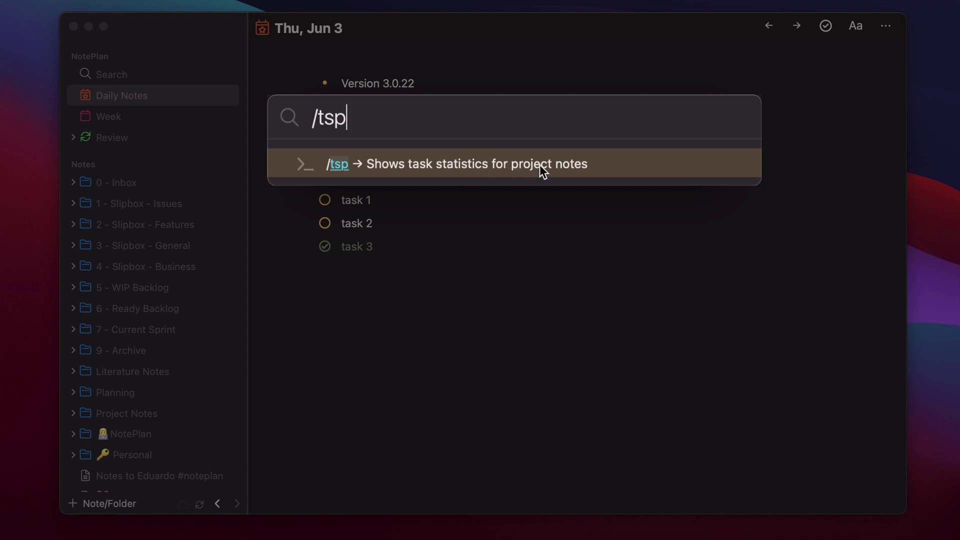
key(Return)
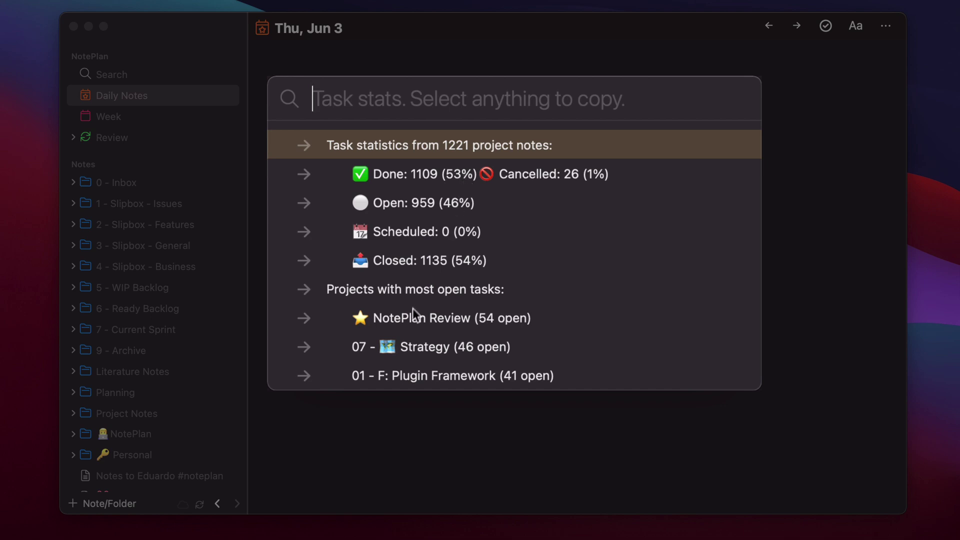
key(Escape)
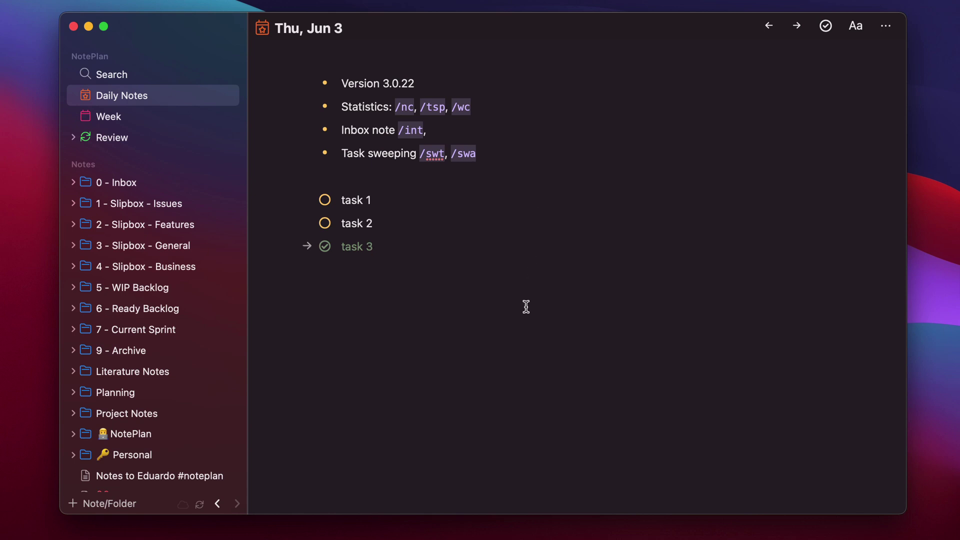
Add a 'read website' task to the Inbox note with the /int command
key(super+j)
text(/int)
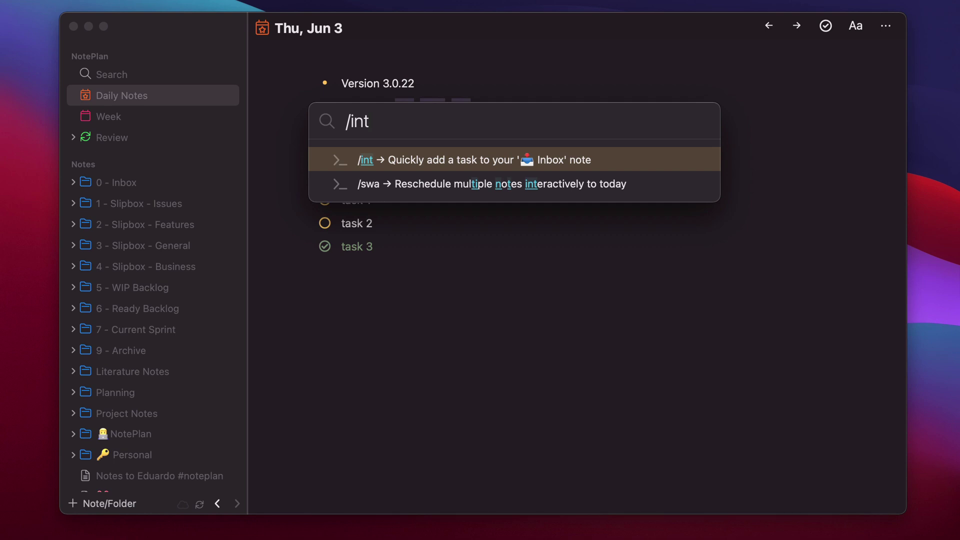
key(Return)
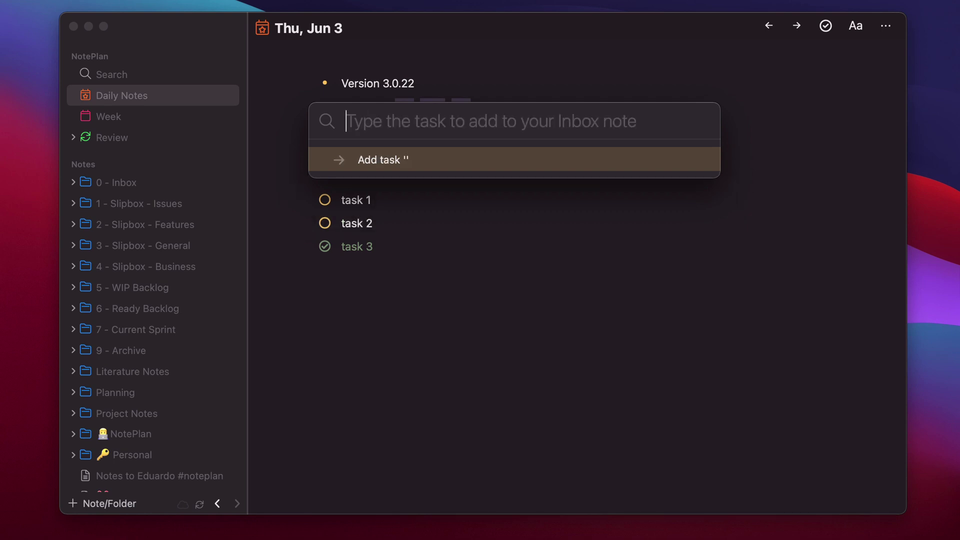
text(read website)
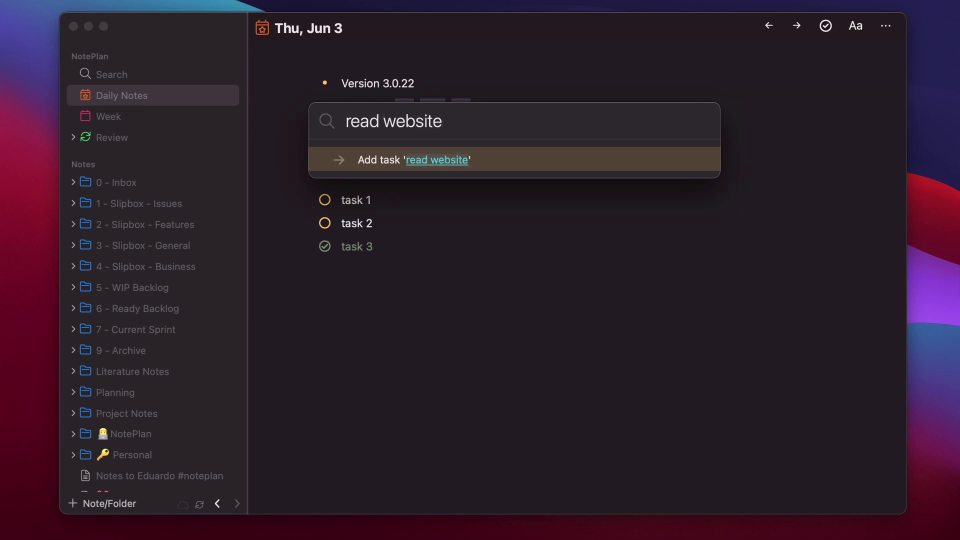
key(Return)
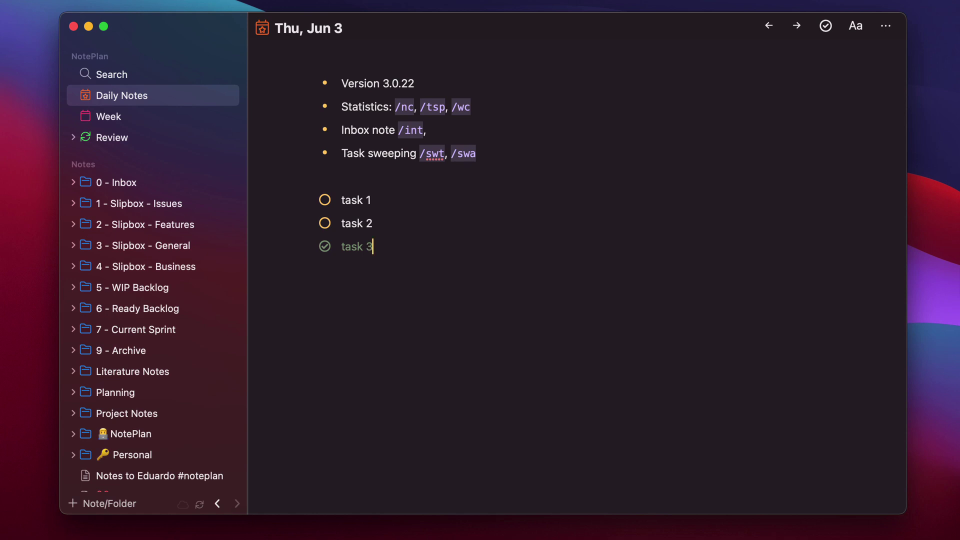
Check the task in 0 - Inbox > Inbox, then go back to the Thu, Jun 3 daily note
click(73, 183)
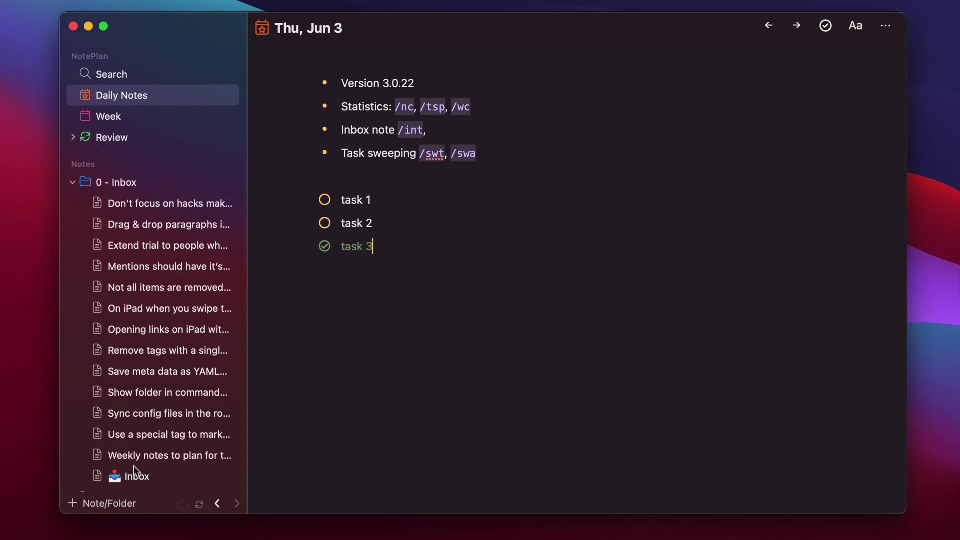
click(136, 476)
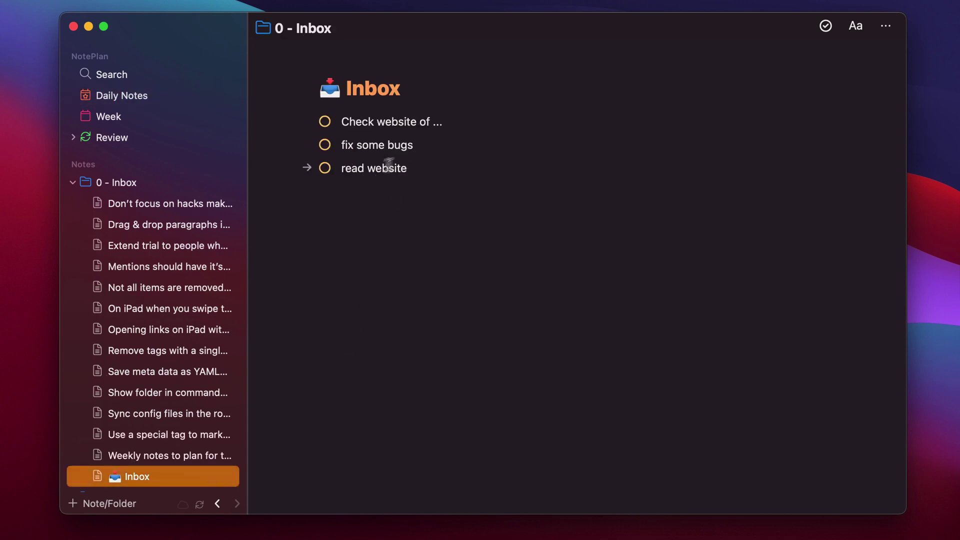
click(409, 168)
key(super+bracketleft)
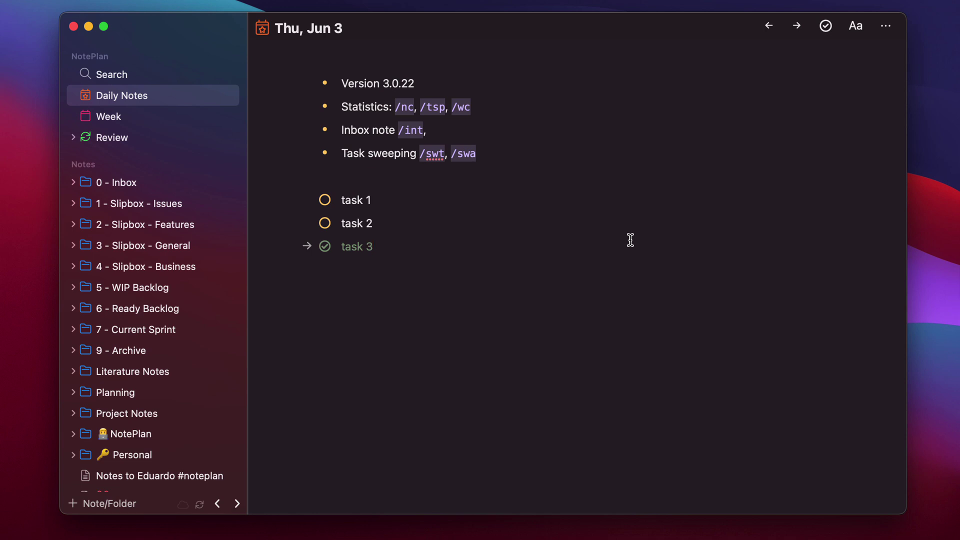
key(super+comma)
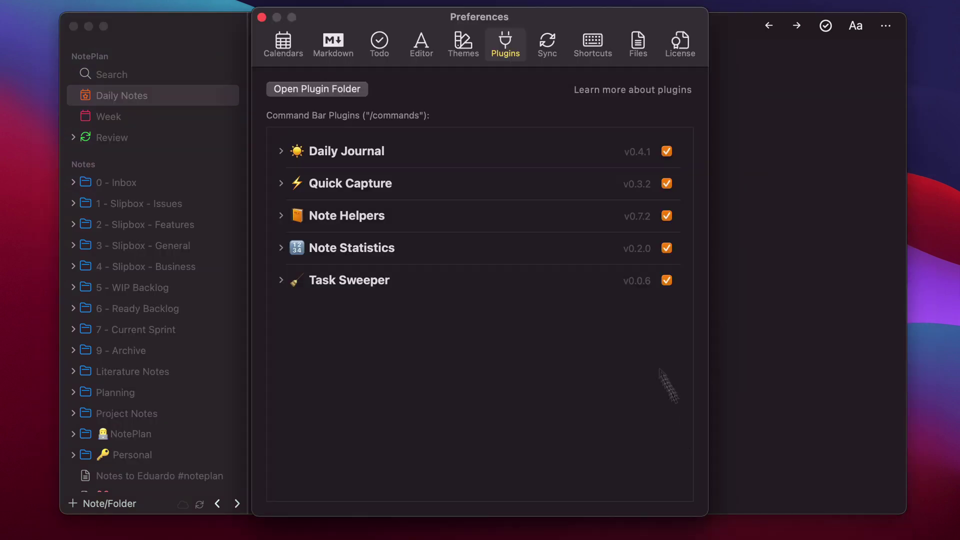
click(281, 280)
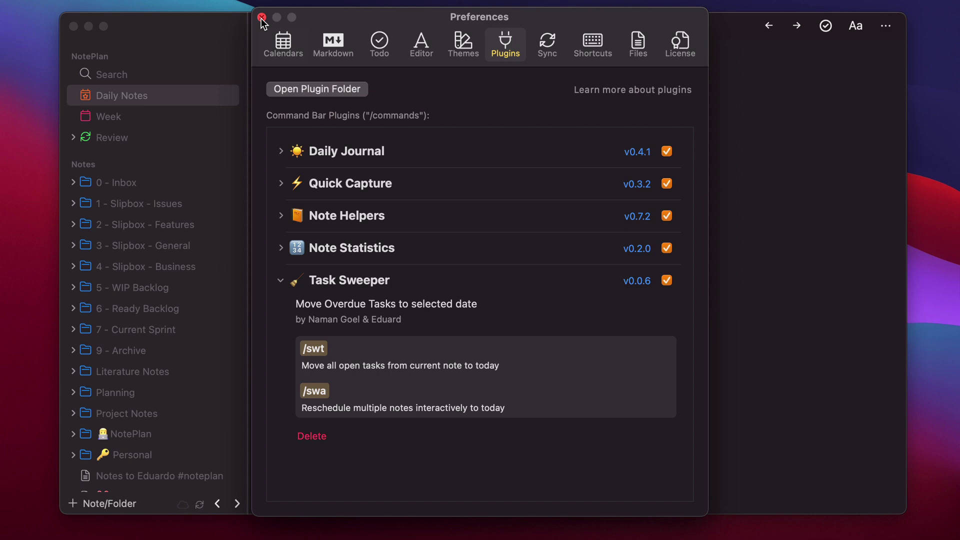
Close Preferences and start the /swa task sweep over the last 7 days
click(261, 19)
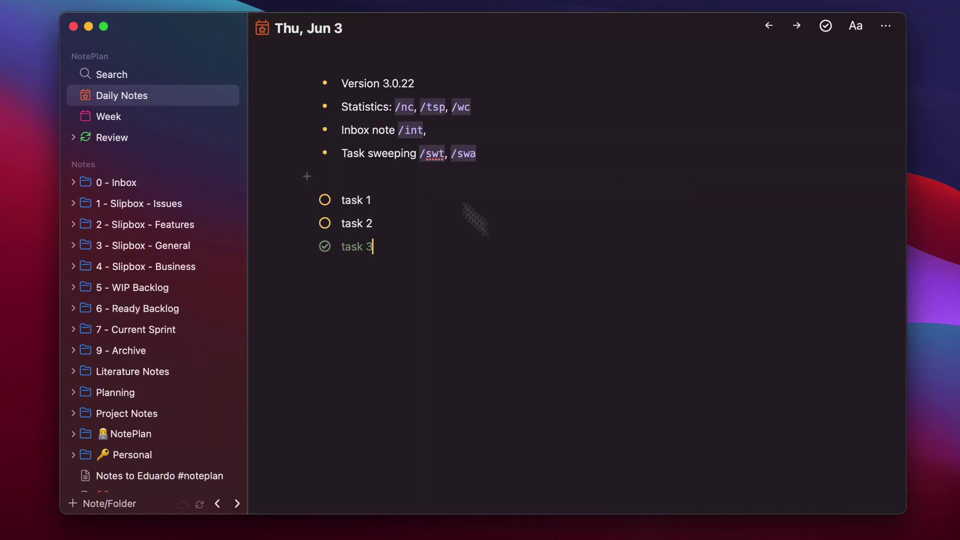
key(super+j)
text(/sw)
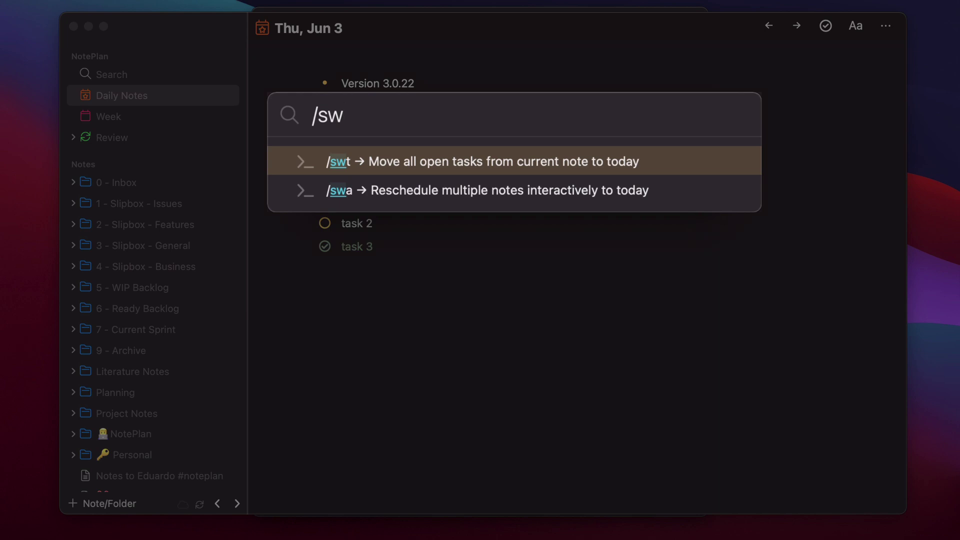
text(a)
key(Return)
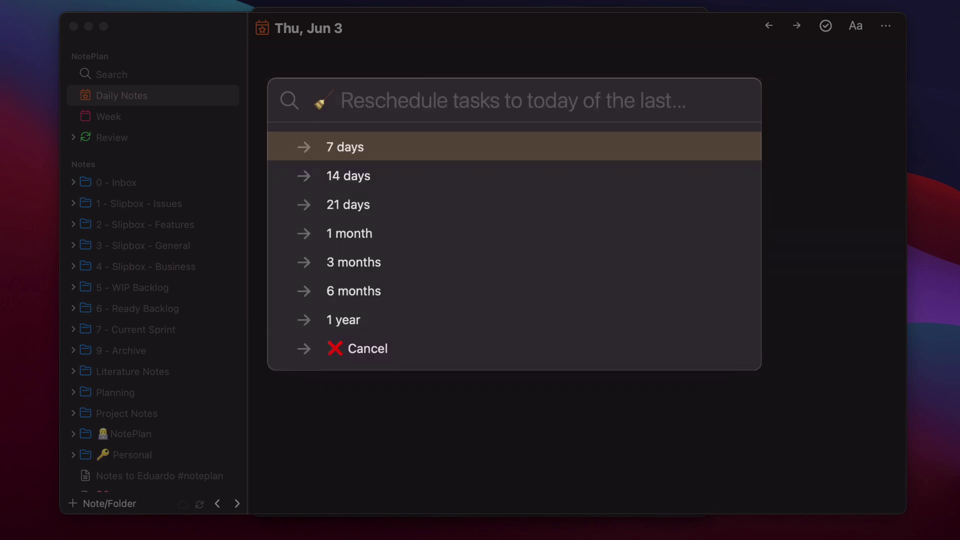
key(Down)
key(Down)
key(Down)
key(Down)
key(Down)
key(Up)
key(Up)
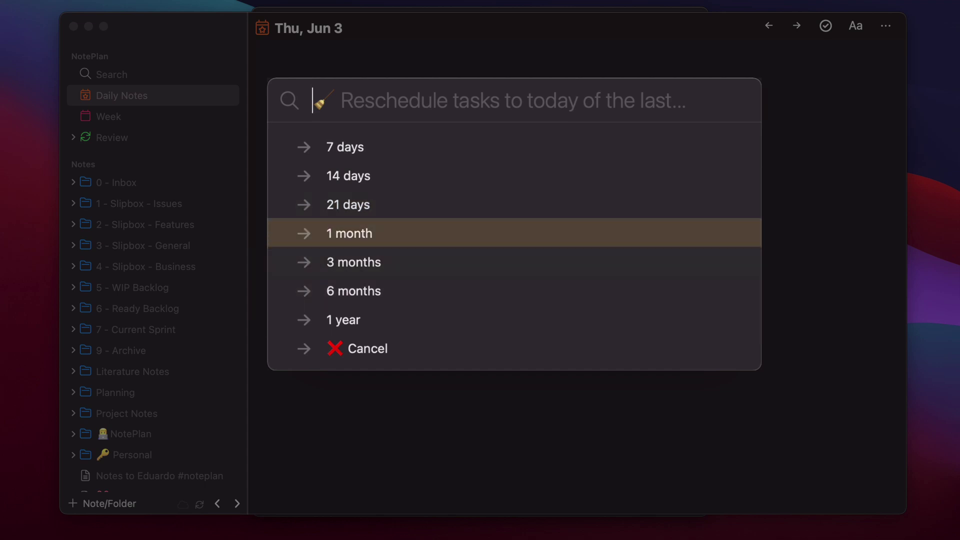
key(Up)
key(Up)
key(Up)
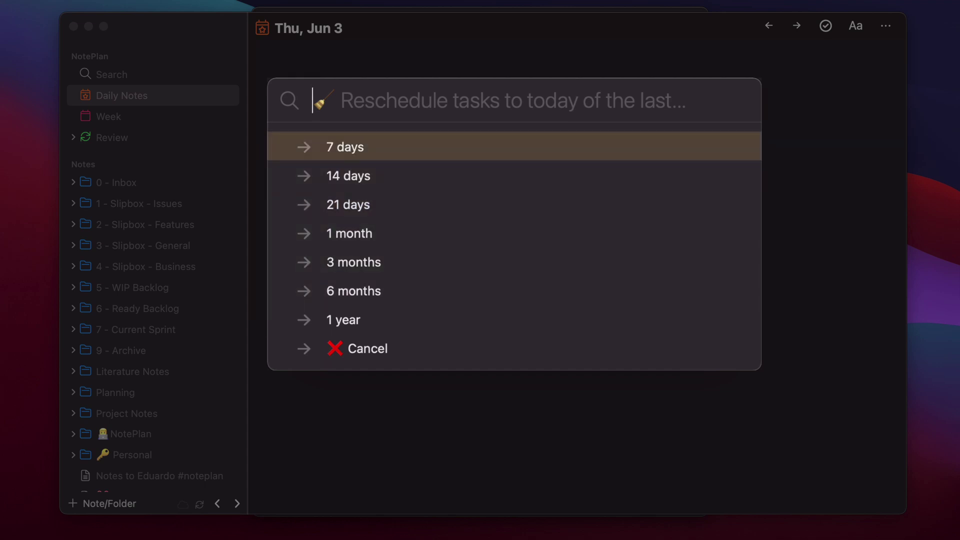
key(Return)
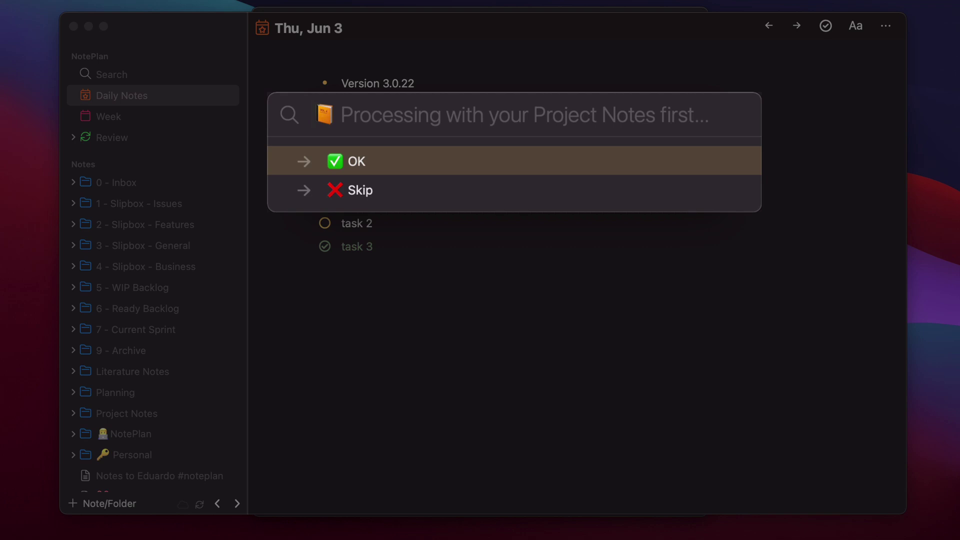
Process project notes, choosing 'Skip this note' for the 02 - Web Version note
key(Return)
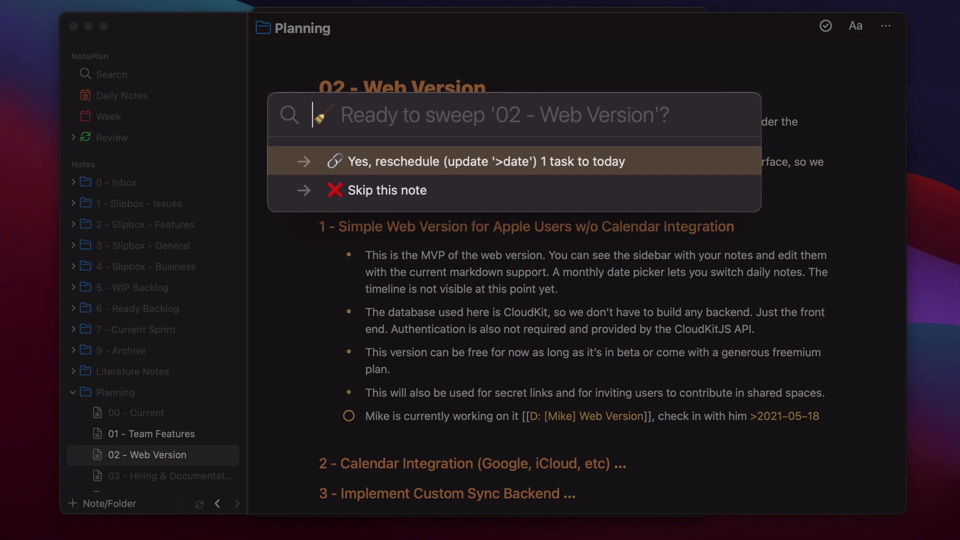
key(Down)
key(Up)
key(Down)
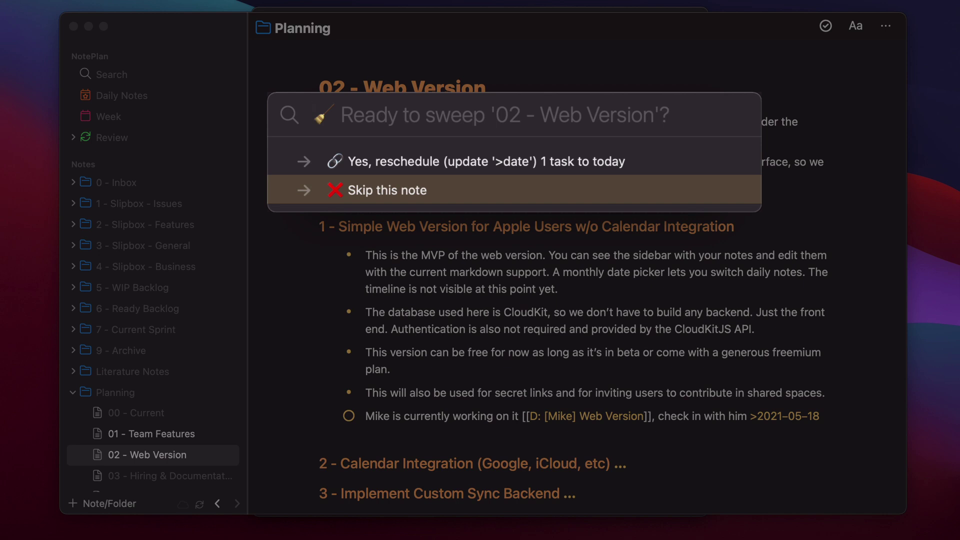
key(Up)
key(Down)
key(Up)
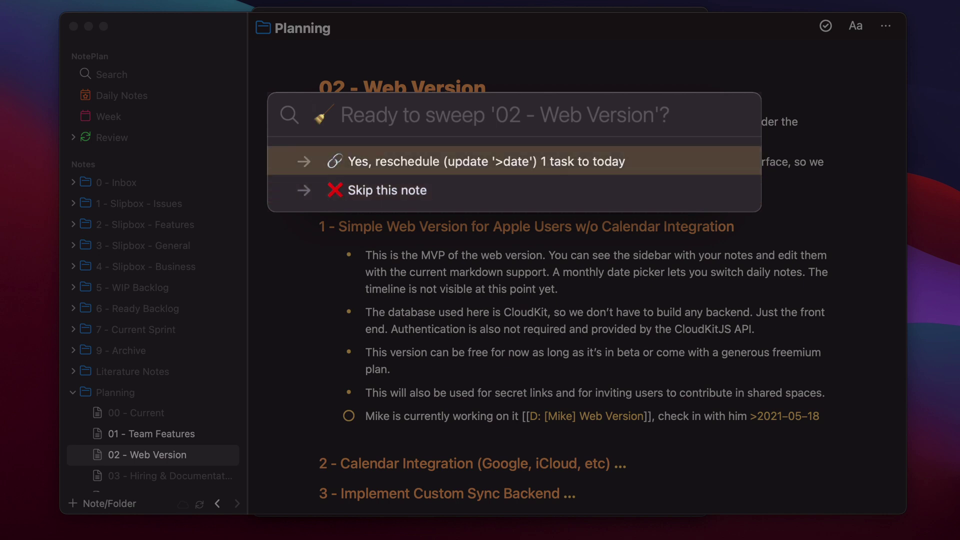
key(Down)
key(Return)
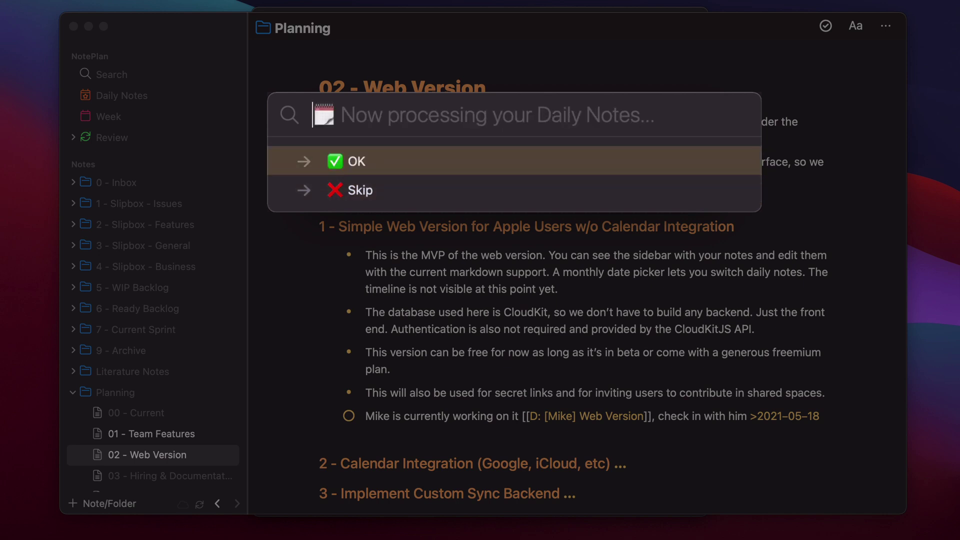
Continue sweeping the daily notes and dismiss the All Done message
key(Down)
key(Up)
key(Return)
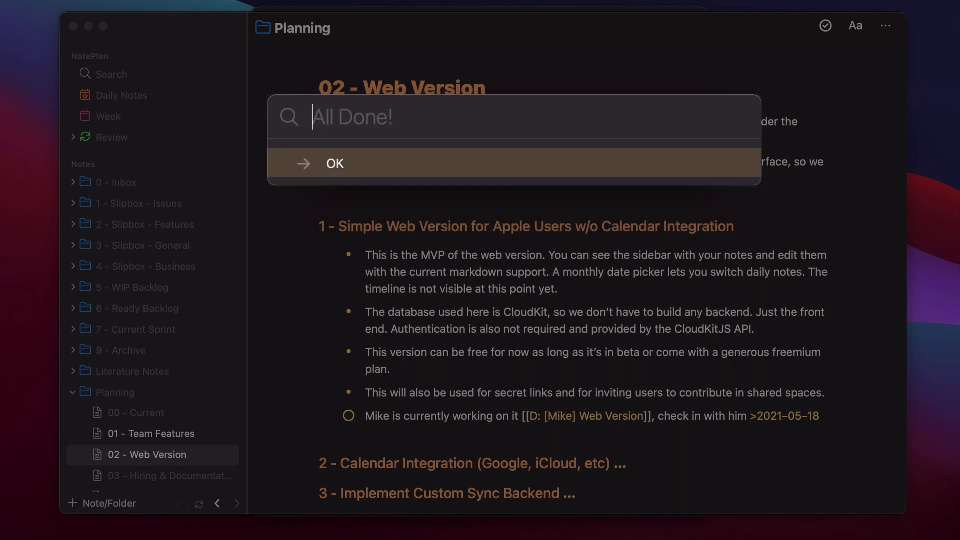
key(Return)
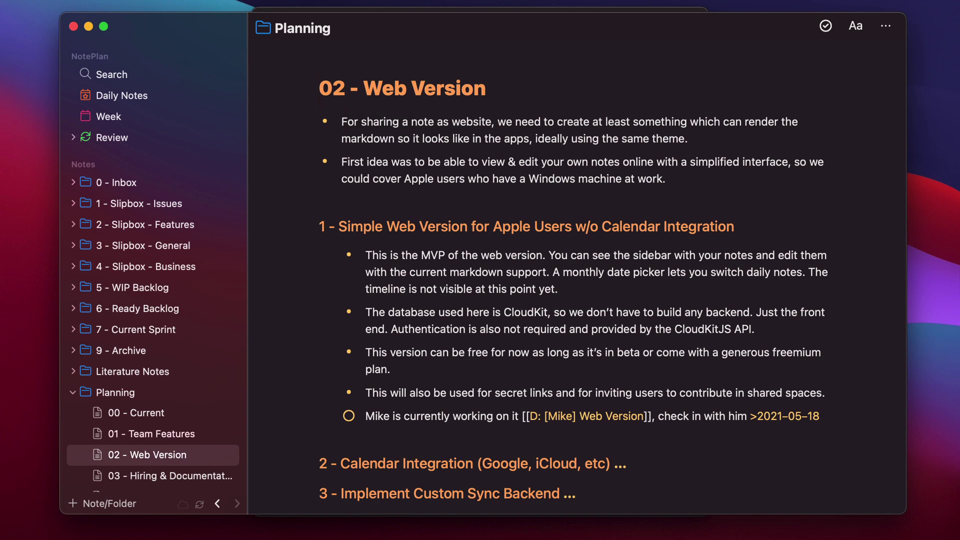
Return to the daily note, then reveal the Plugins folder in Finder from Preferences > Plugins
click(121, 95)
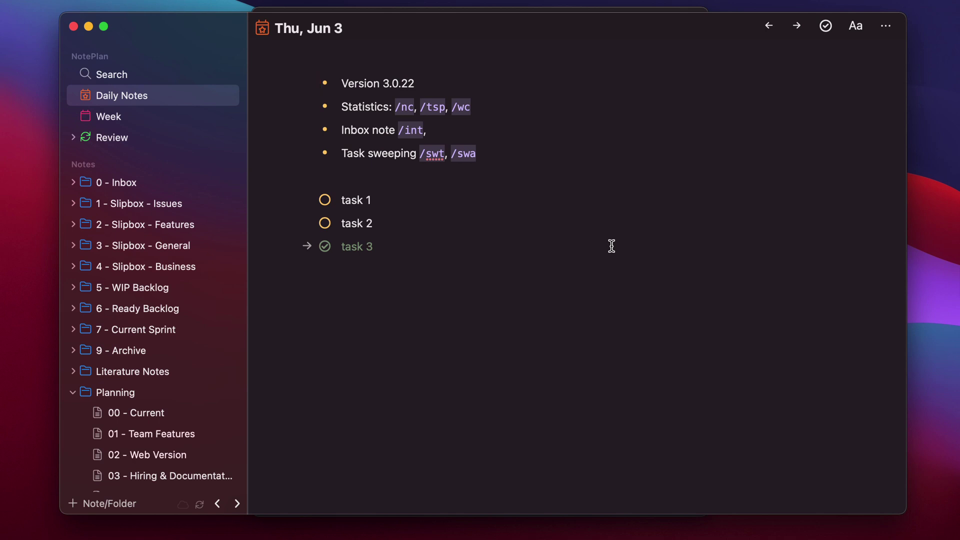
key(super+j)
text(/)
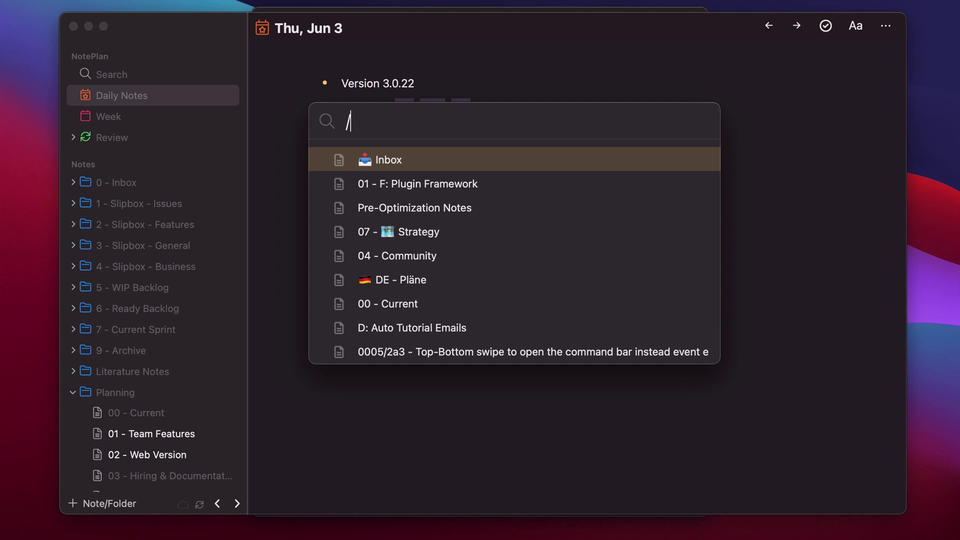
key(Escape)
key(super+comma)
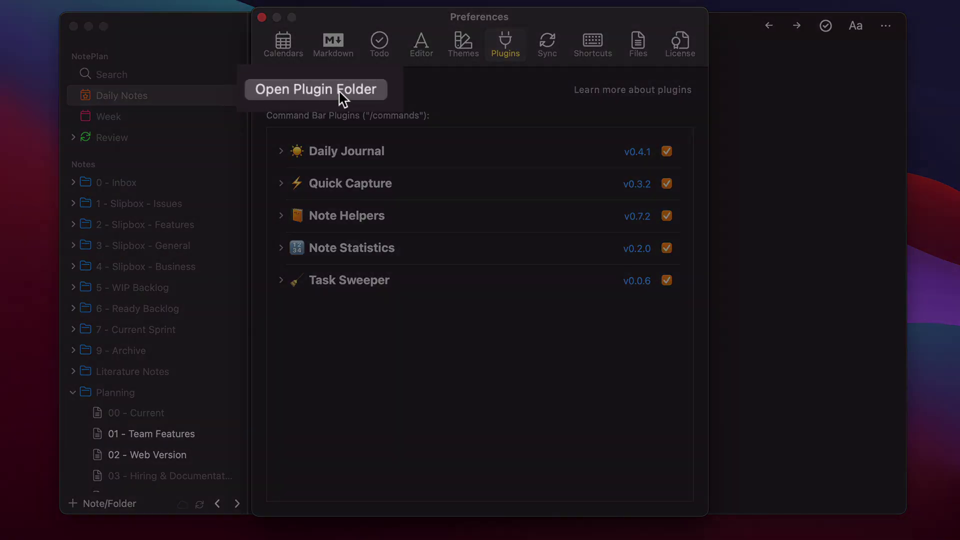
click(338, 90)
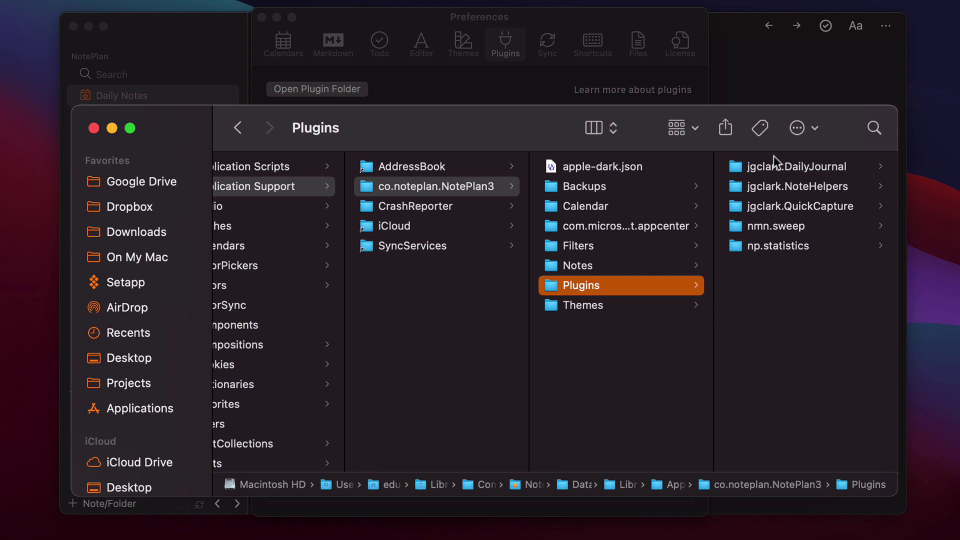
Preview nmn.sweep's script.js and plugin.json in Finder, then close the Finder window
click(779, 226)
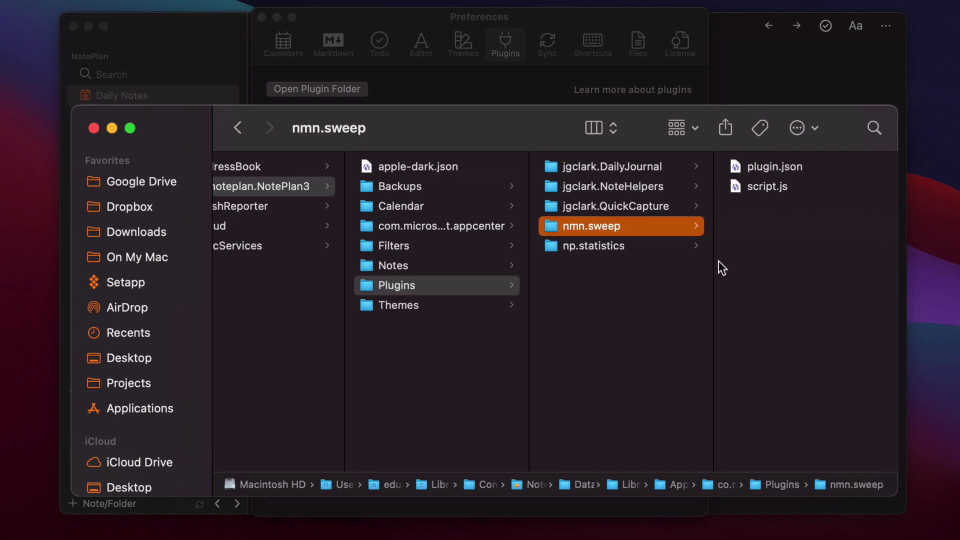
click(769, 186)
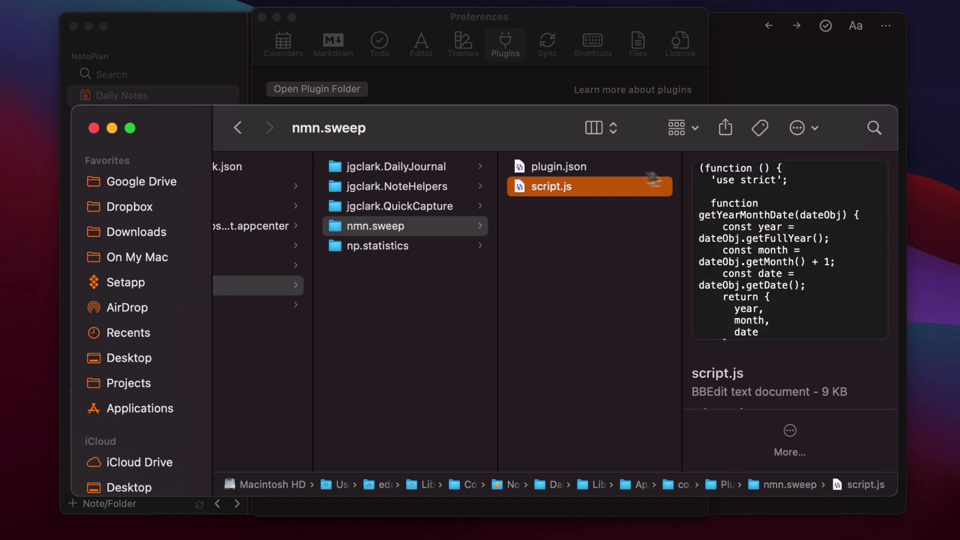
click(575, 166)
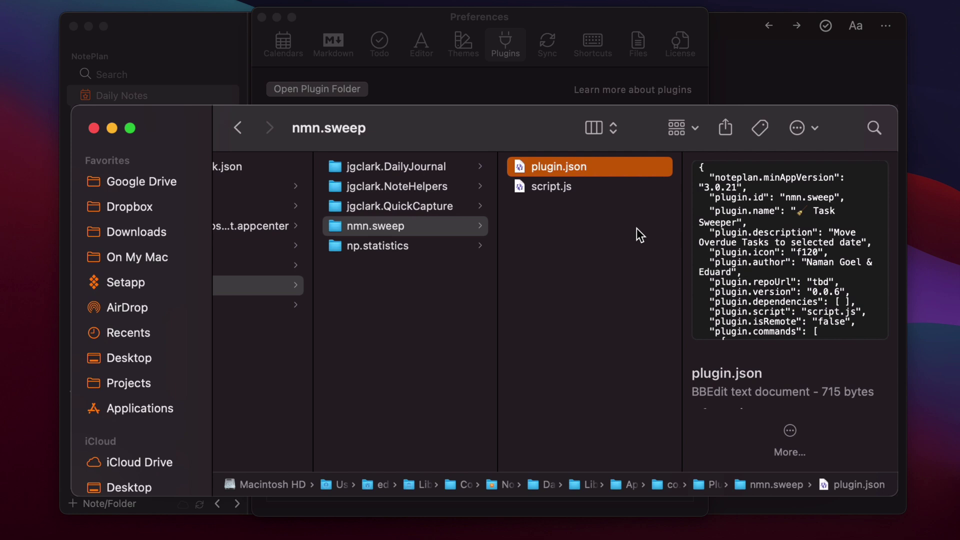
click(560, 189)
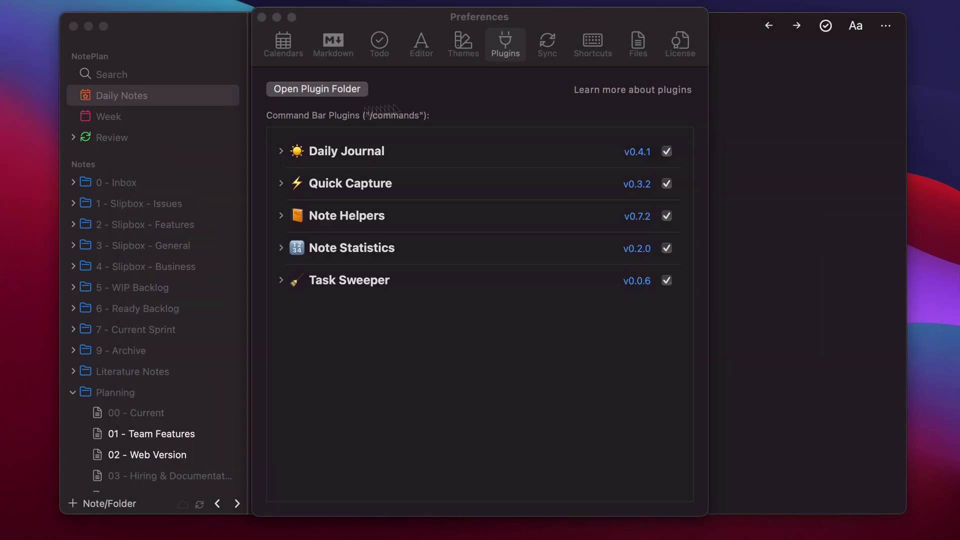
click(517, 93)
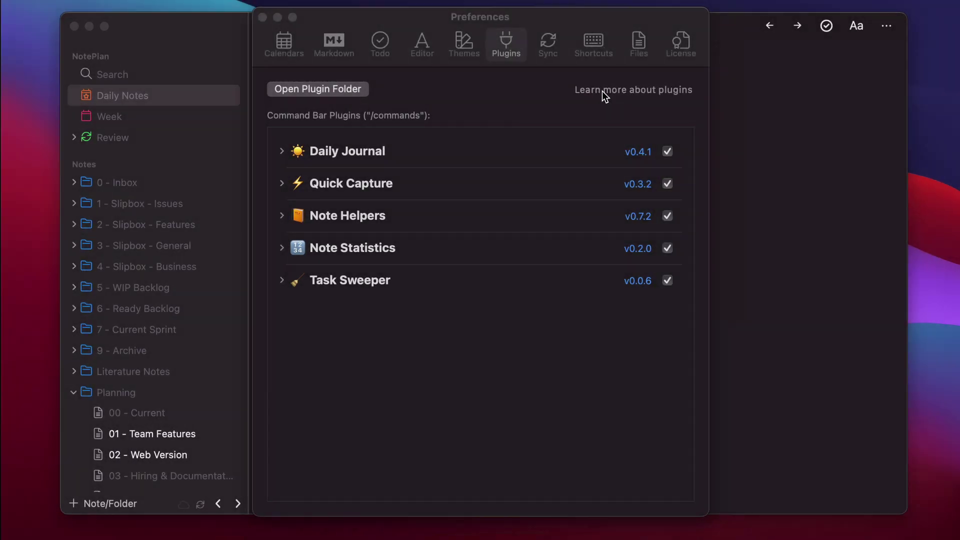
click(601, 93)
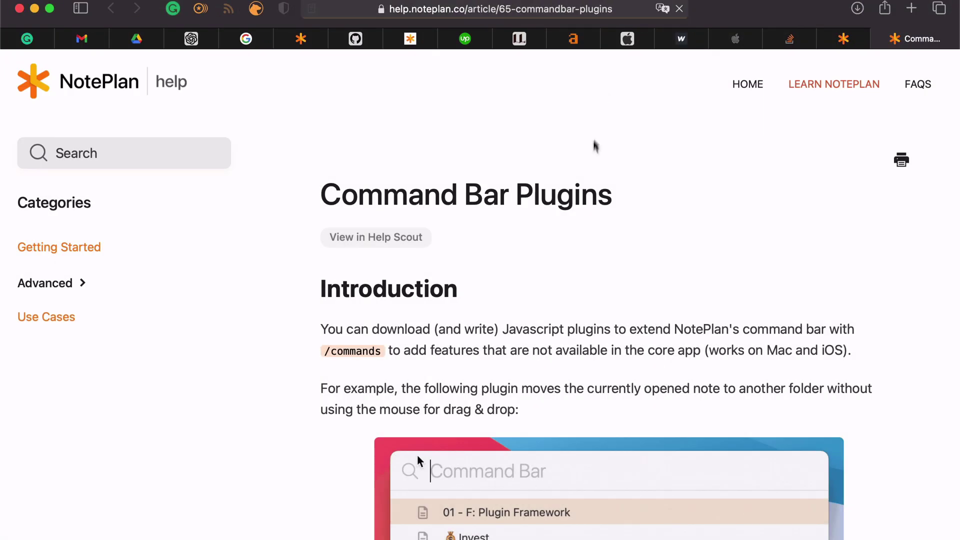
scroll(605, 222, down, 3)
scroll(604, 219, down, 15)
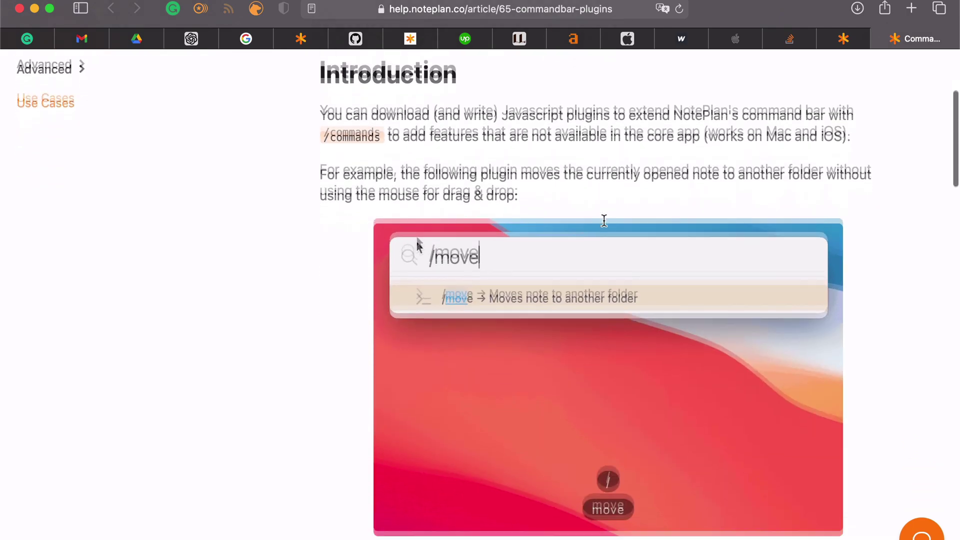
scroll(604, 220, down, 15)
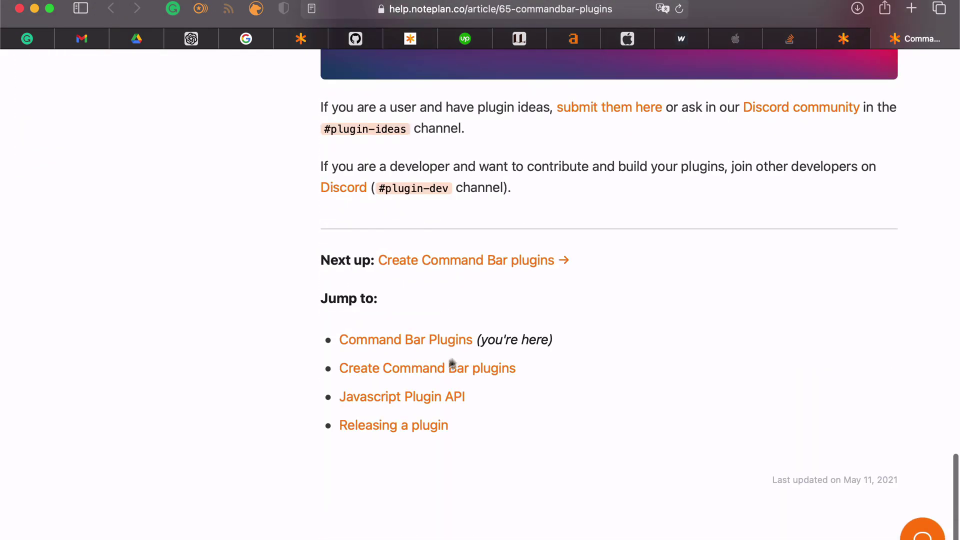
click(392, 405)
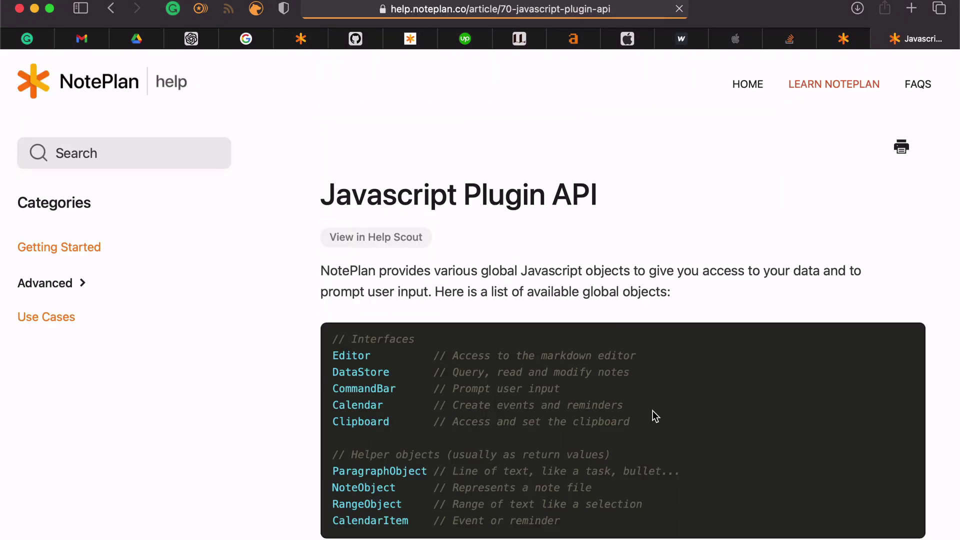
scroll(652, 414, down, 5)
scroll(653, 413, down, 2)
scroll(652, 413, up, 5)
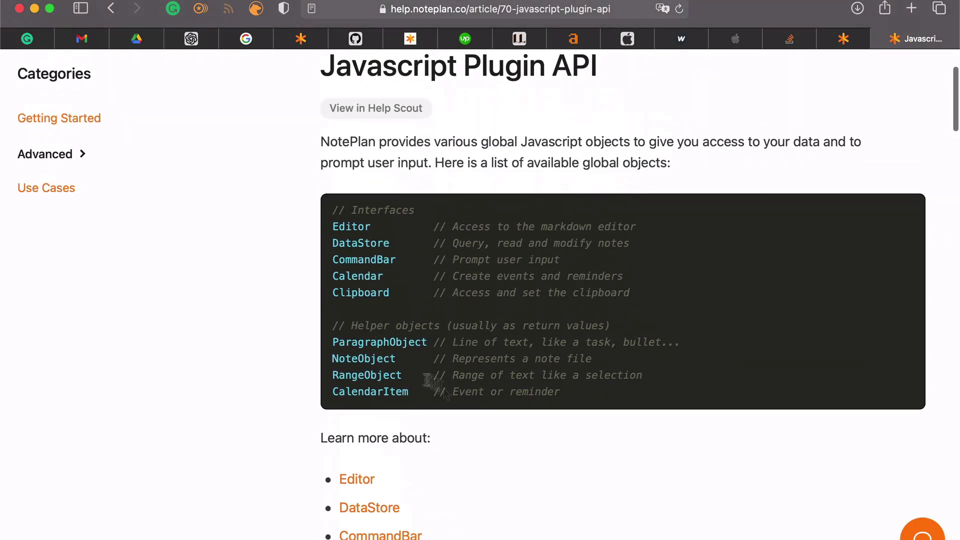
scroll(481, 418, down, 5)
click(363, 243)
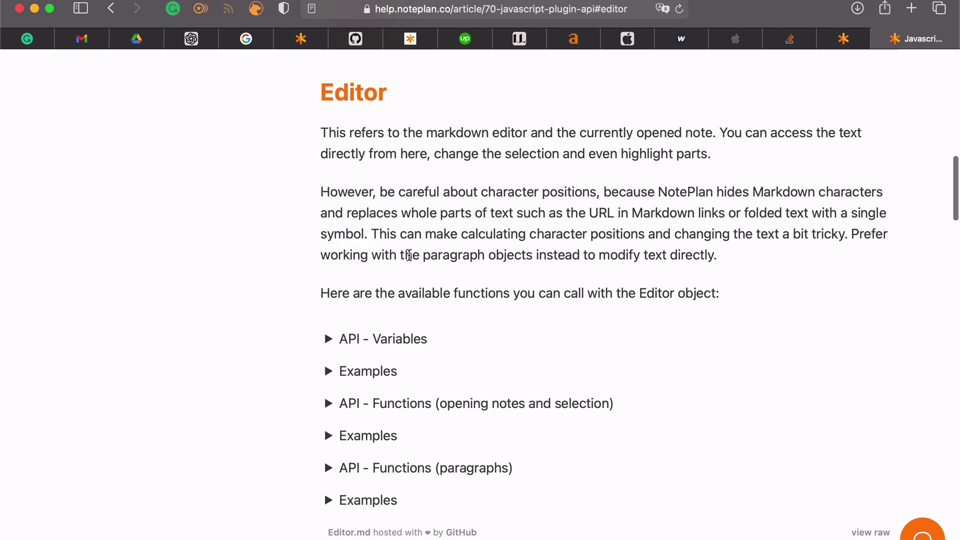
scroll(427, 401, down, 2)
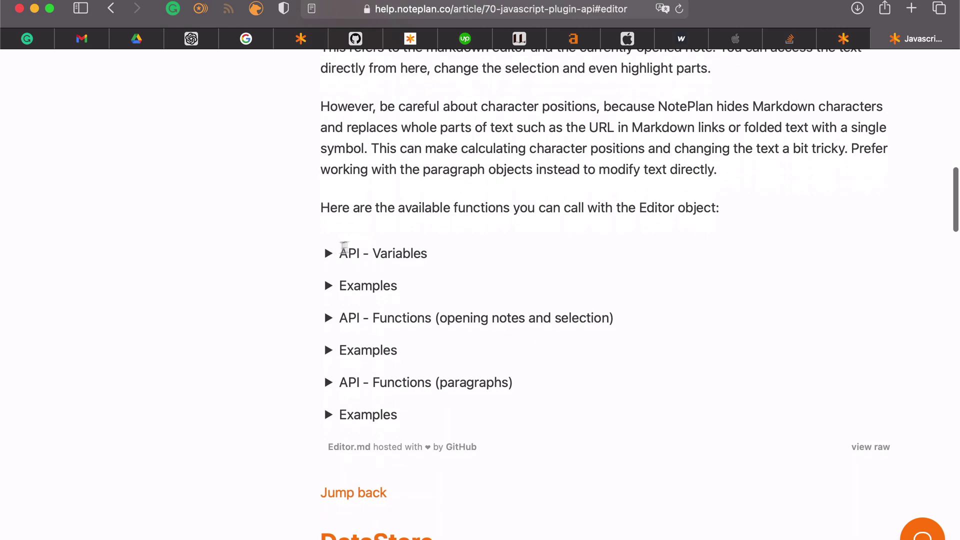
click(326, 255)
scroll(414, 437, down, 8)
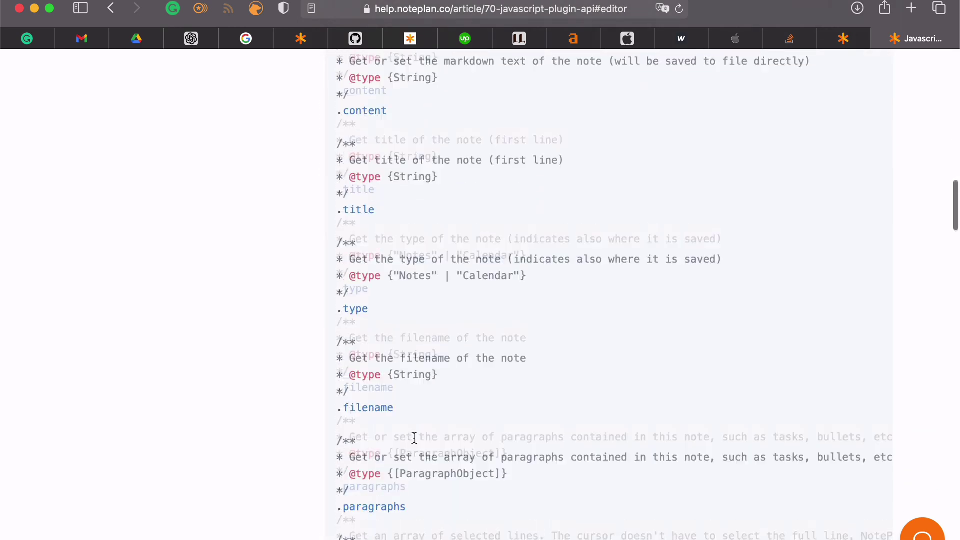
scroll(438, 400, up, 5)
scroll(389, 300, down, 10)
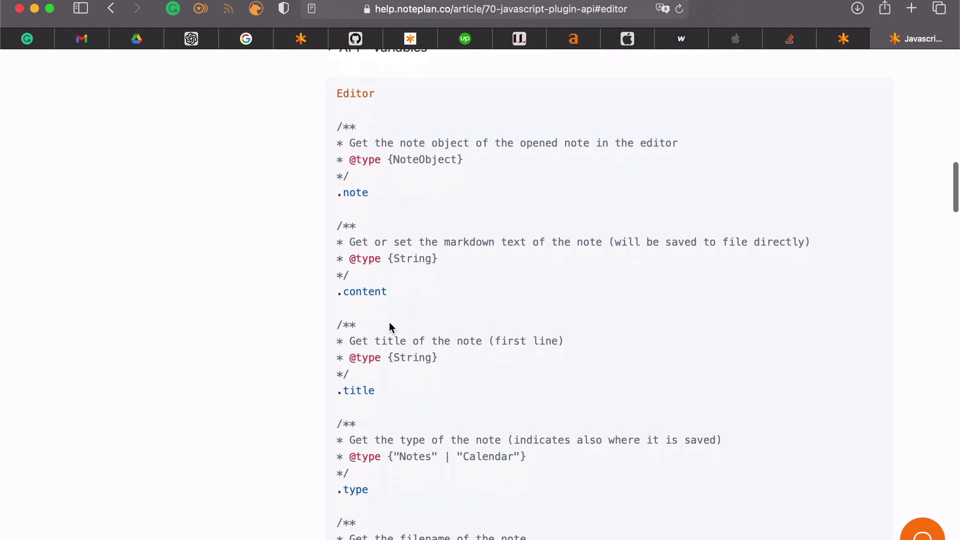
scroll(403, 305, down, 10)
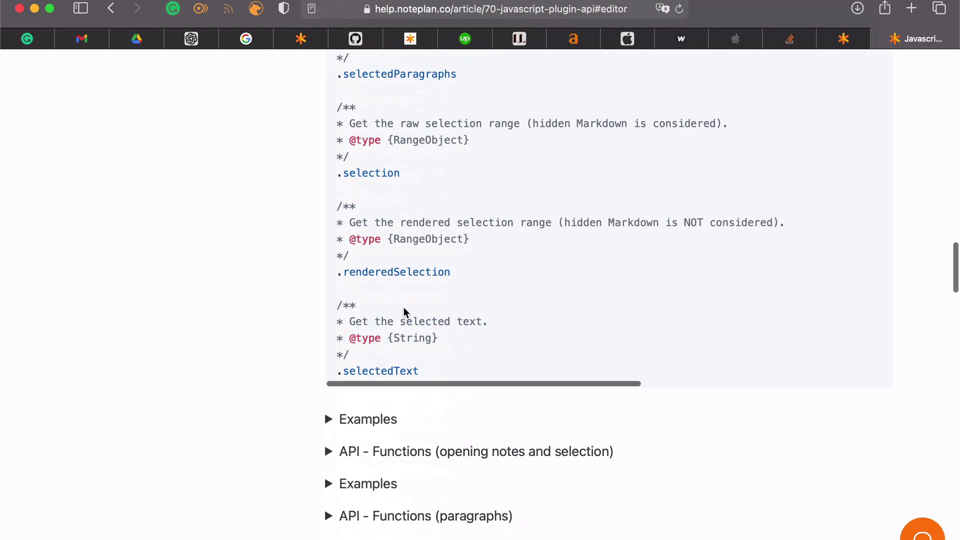
click(363, 417)
scroll(392, 360, down, 8)
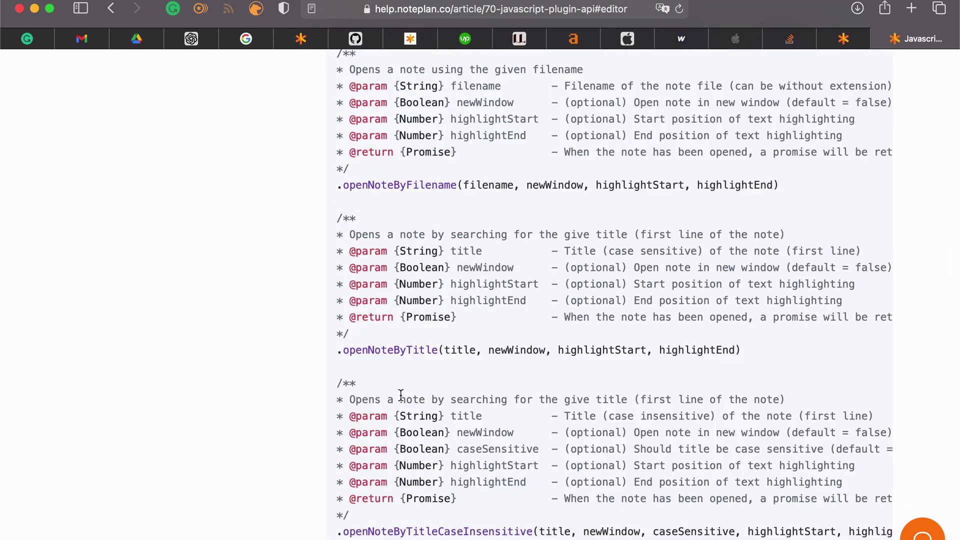
scroll(400, 398, down, 4)
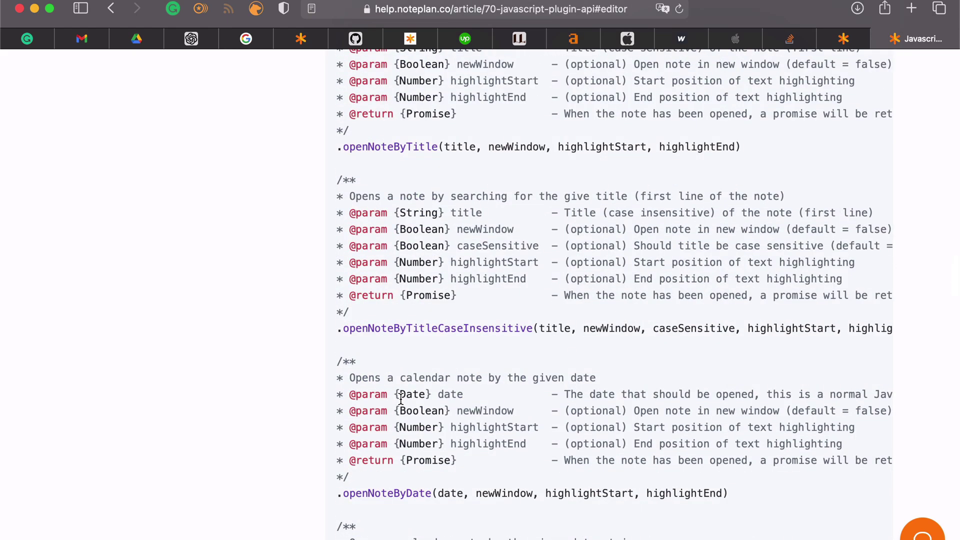
scroll(441, 321, up, 20)
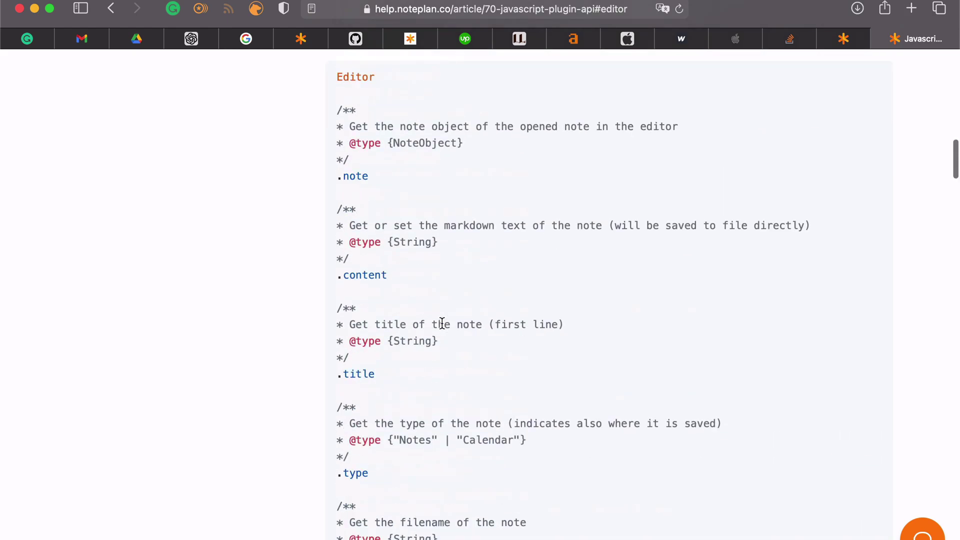
scroll(442, 323, down, 5)
click(386, 327)
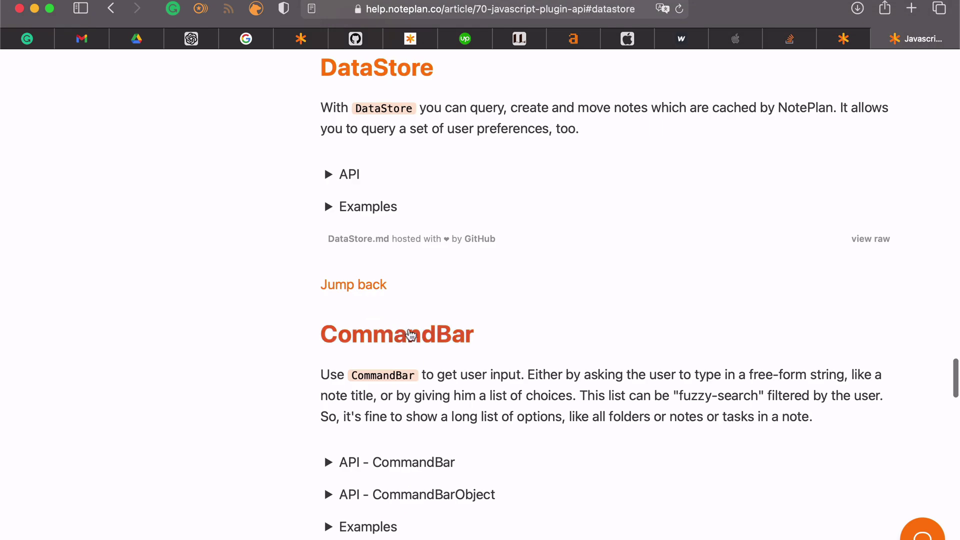
click(327, 176)
scroll(457, 414, down, 8)
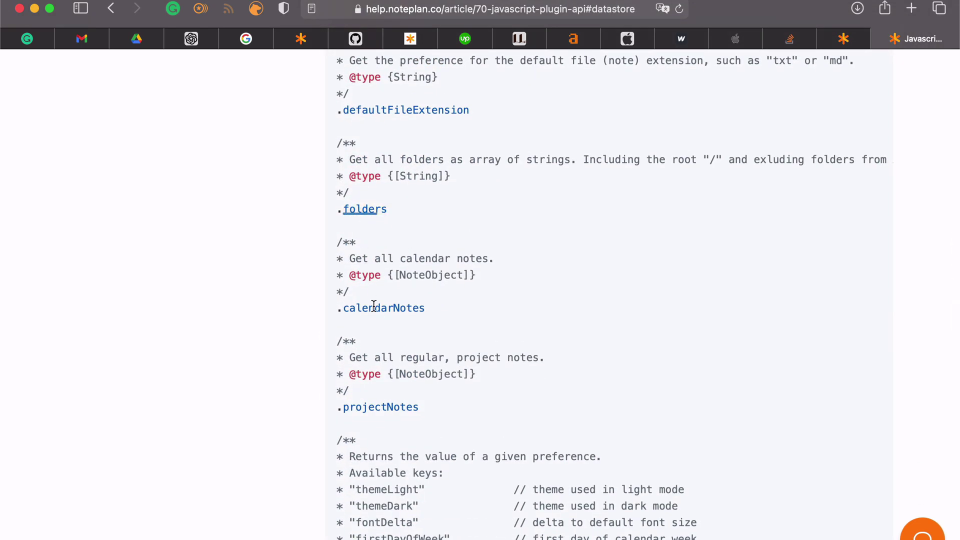
scroll(438, 284, down, 3)
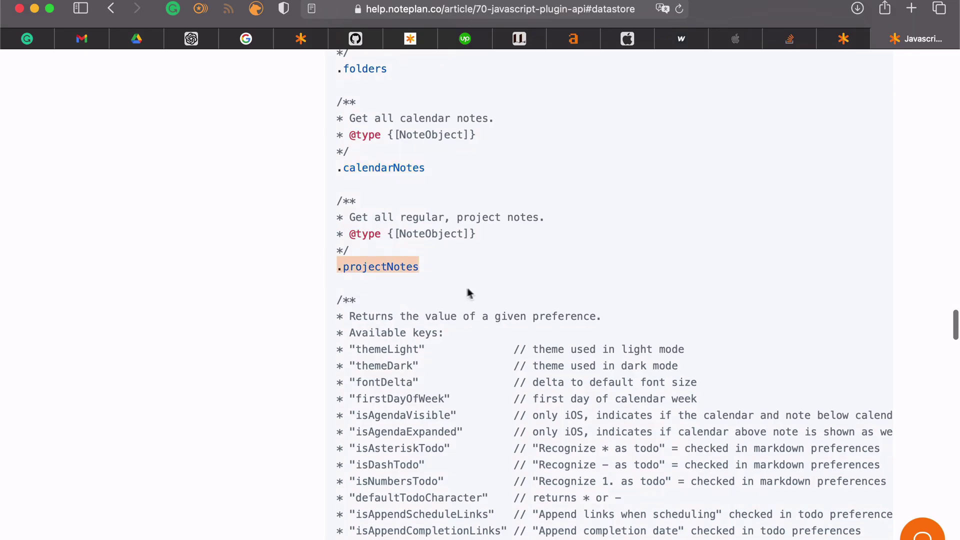
scroll(498, 445, down, 8)
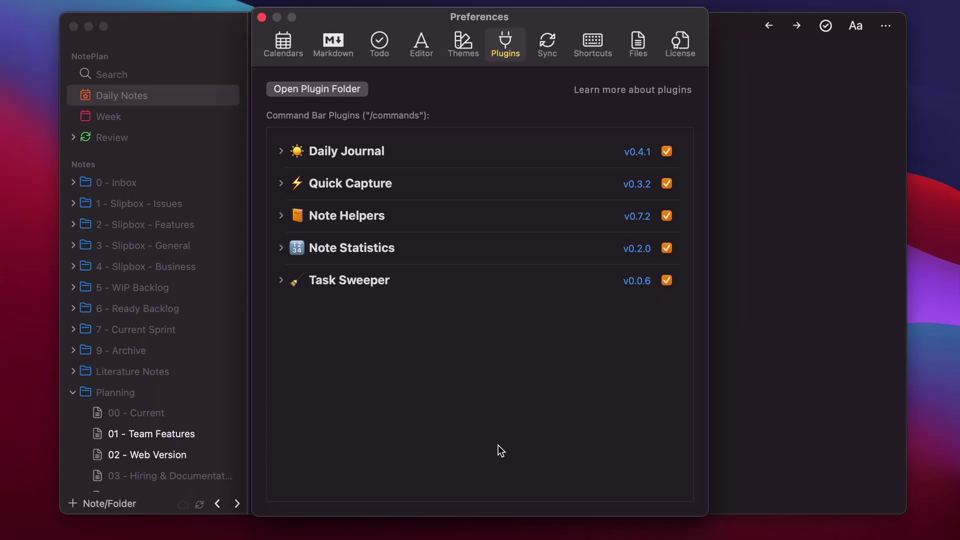